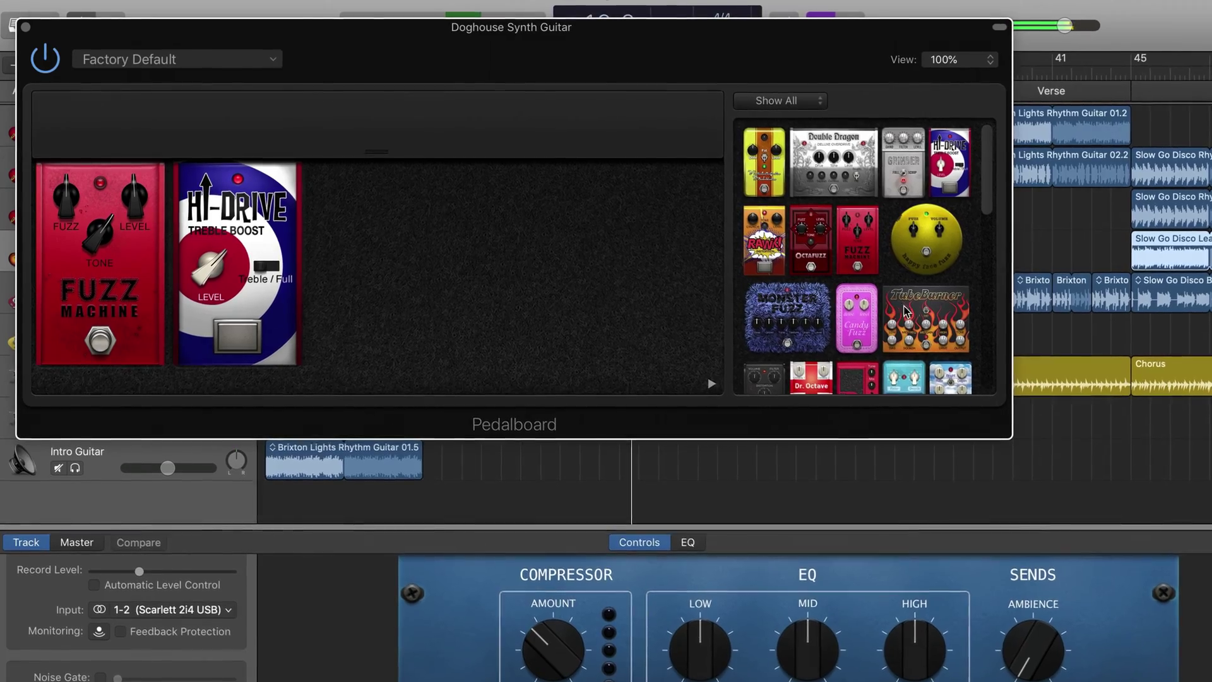
Add a TubeBurner pedal after the Hi-Drive and raise its drive to 23.9 dB.
{"action": "left_click_drag", "start_coordinate": [912, 309], "coordinate": [479, 276]}
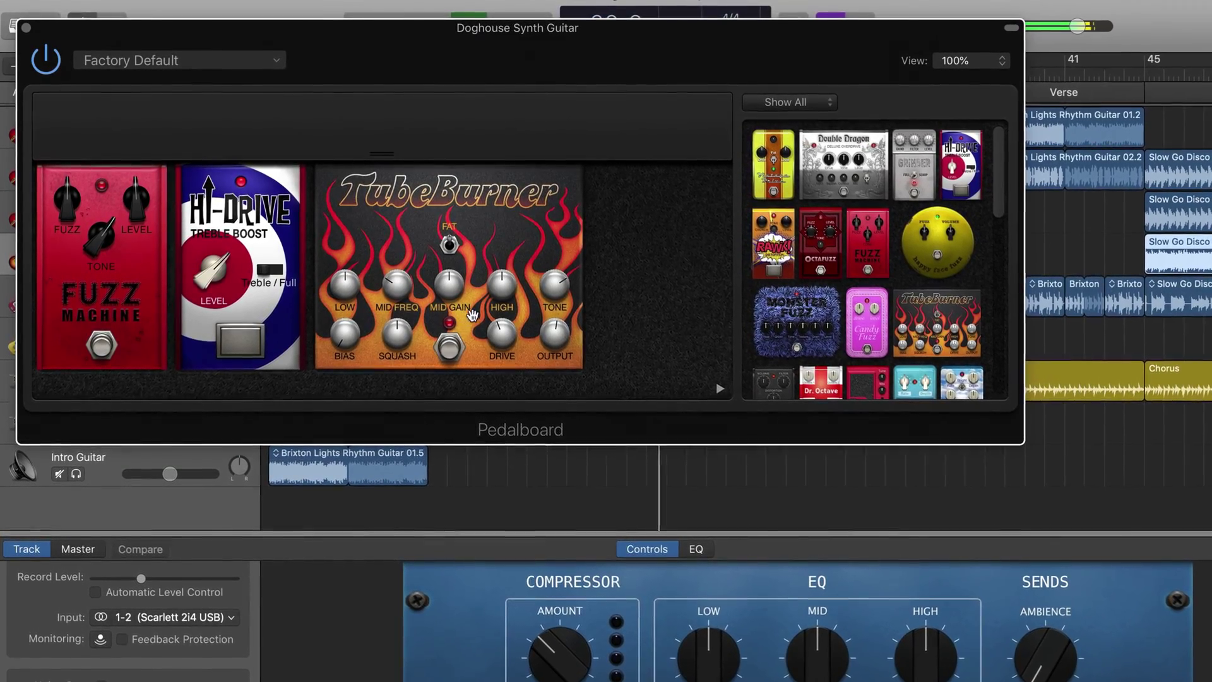
{"action": "mouse_move", "coordinate": [501, 337]}
{"action": "left_click_drag", "start_coordinate": [507, 341], "coordinate": [517, 293]}
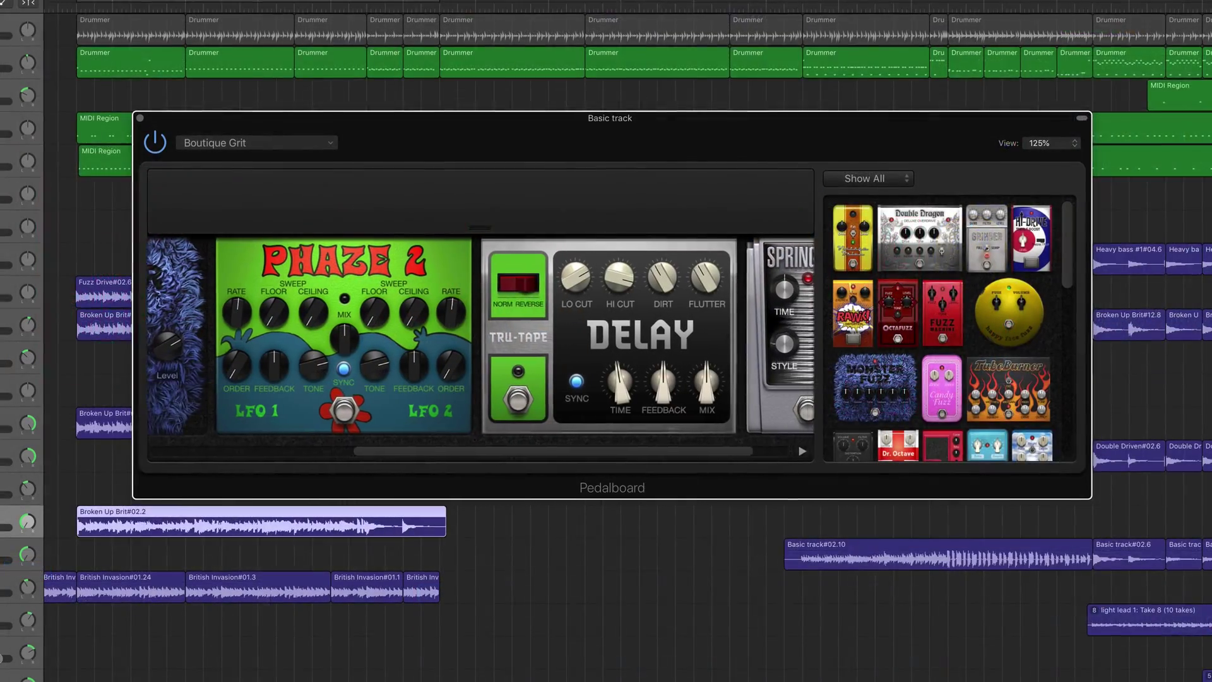
Scroll the pedalboard right and set the Spring Box mix to 45.
{"action": "scroll", "coordinate": [480, 334], "scroll_direction": "right", "scroll_amount": 2}
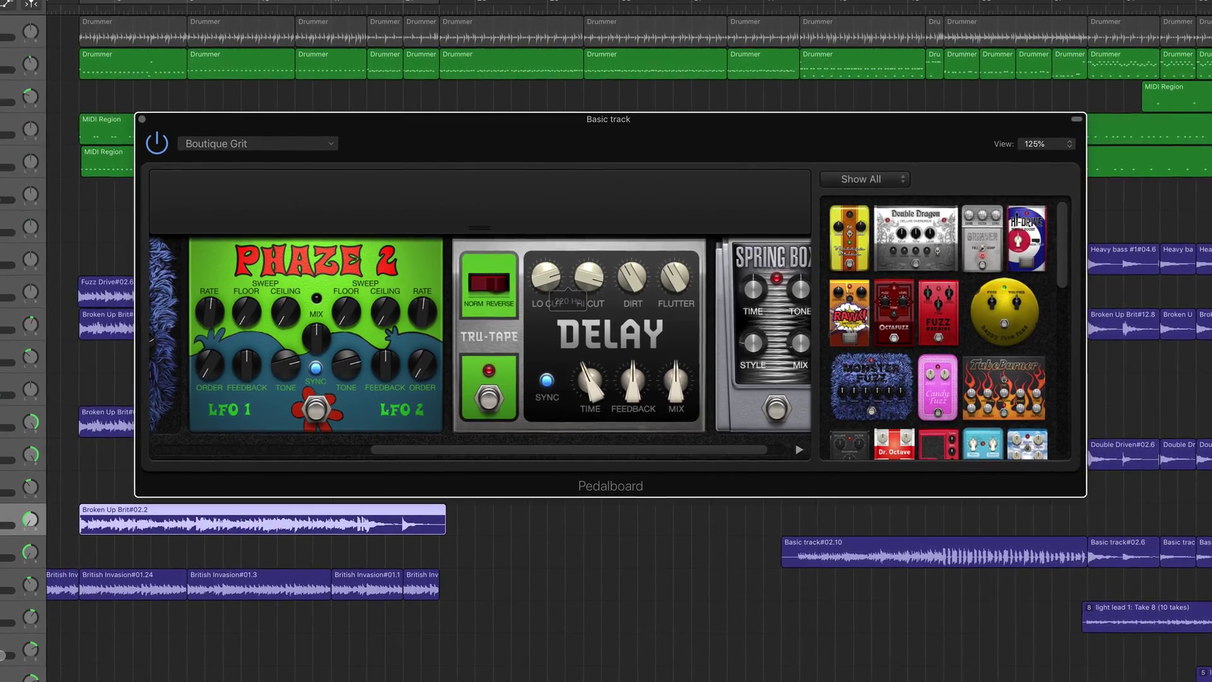
{"action": "scroll", "coordinate": [479, 334], "scroll_direction": "right", "scroll_amount": 2}
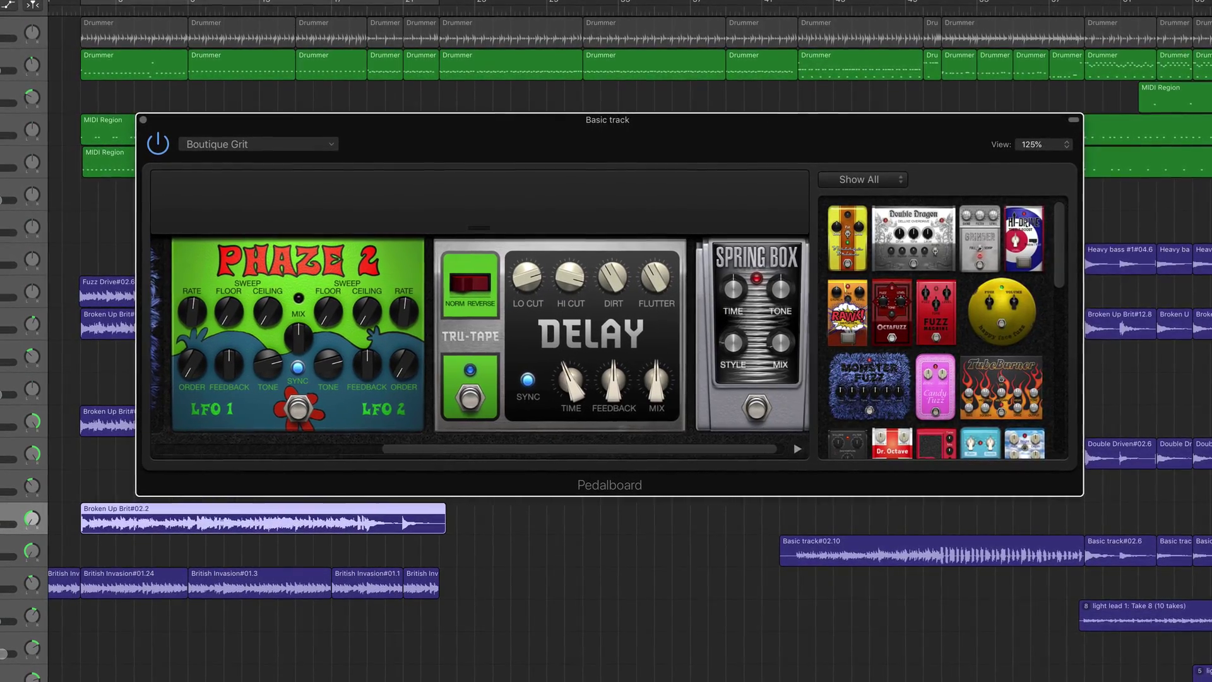
{"action": "scroll", "coordinate": [480, 334], "scroll_direction": "right", "scroll_amount": 1}
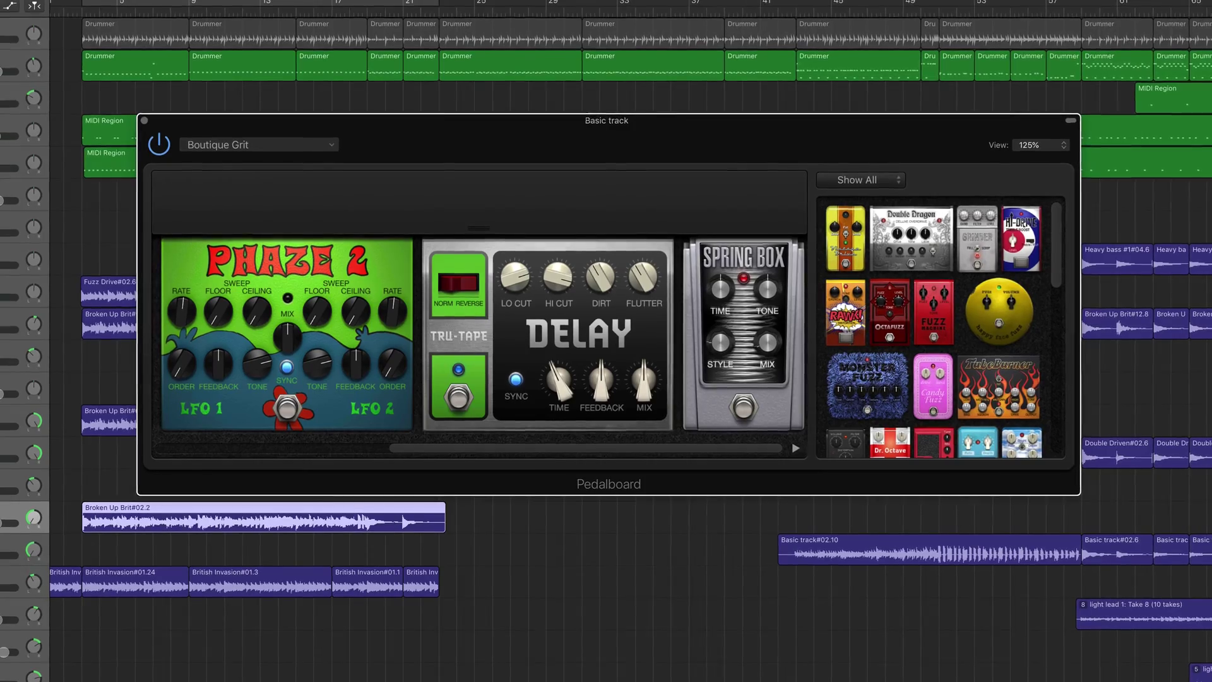
{"action": "left_click_drag", "start_coordinate": [767, 342], "coordinate": [768, 334]}
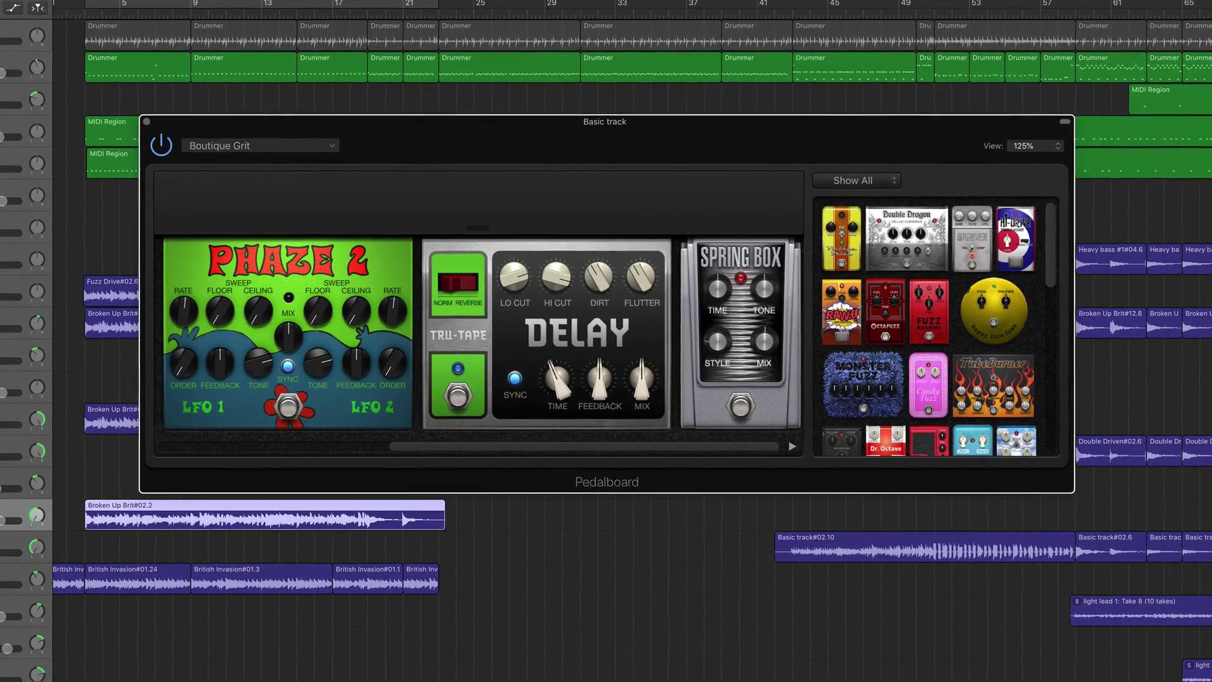
{"action": "left_click", "coordinate": [854, 180]}
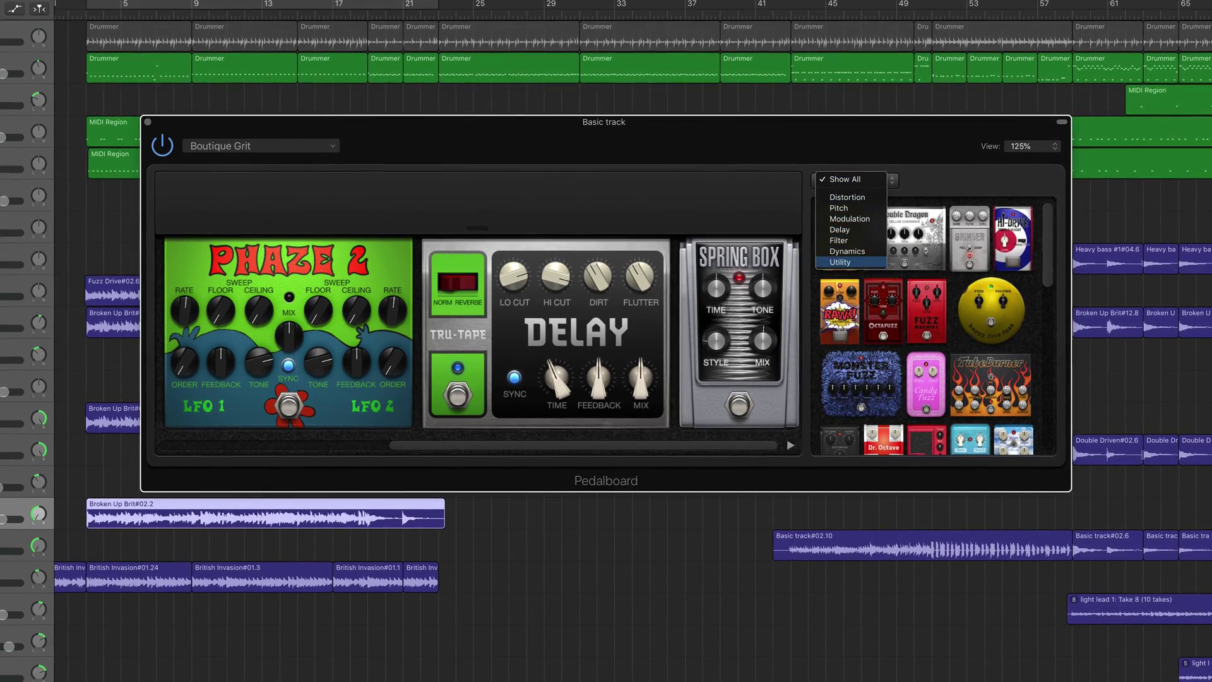
Filter the Pedal Browser to show only Utility pedals.
{"action": "left_click", "coordinate": [840, 262]}
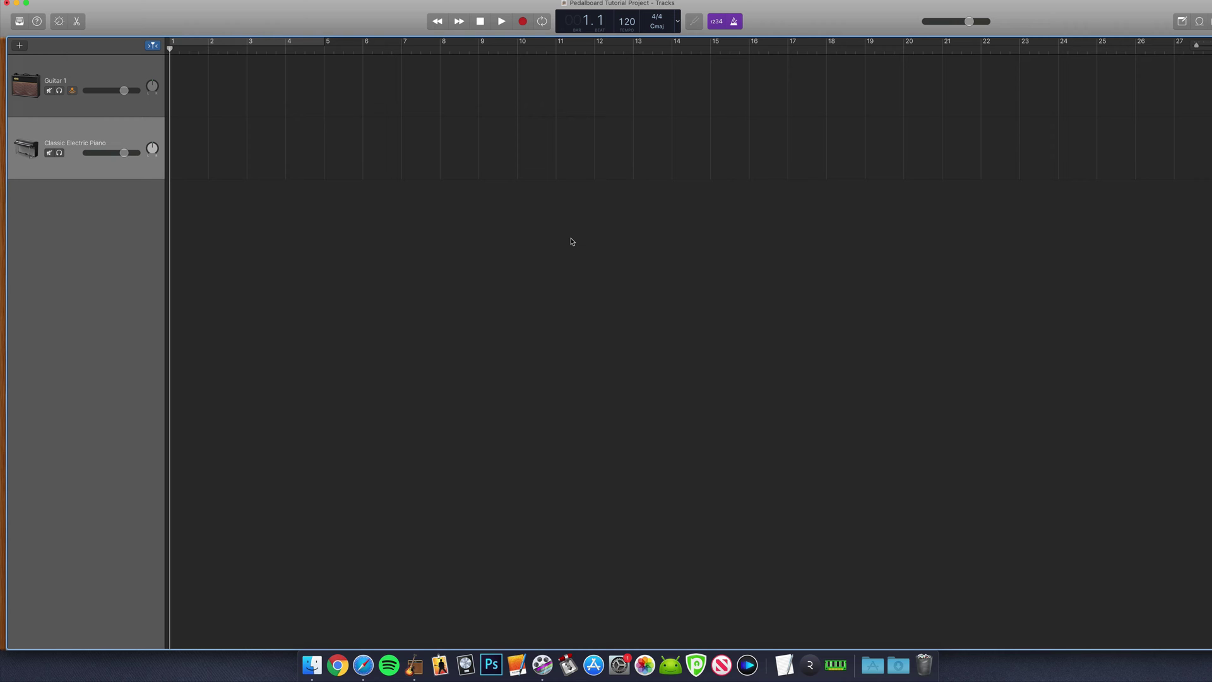
Load Amps and Pedals > Pedalboard into the Classic Electric Piano track's empty plug-in slot.
{"action": "key", "text": "b"}
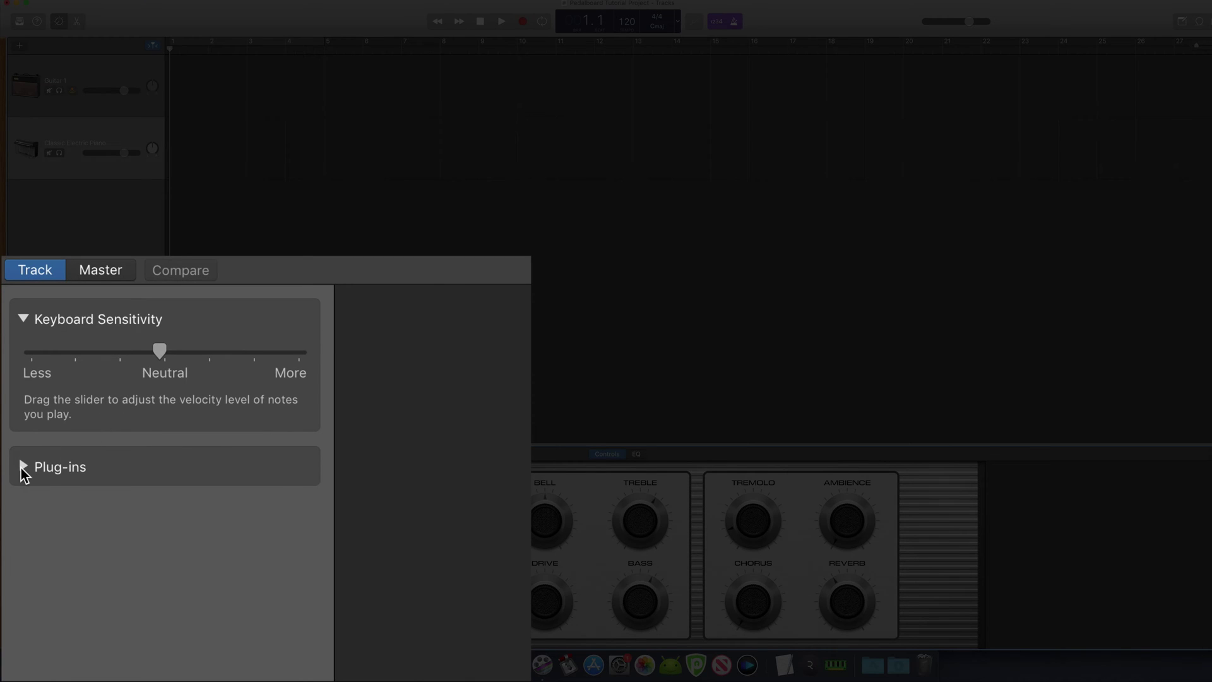
{"action": "left_click", "coordinate": [24, 468]}
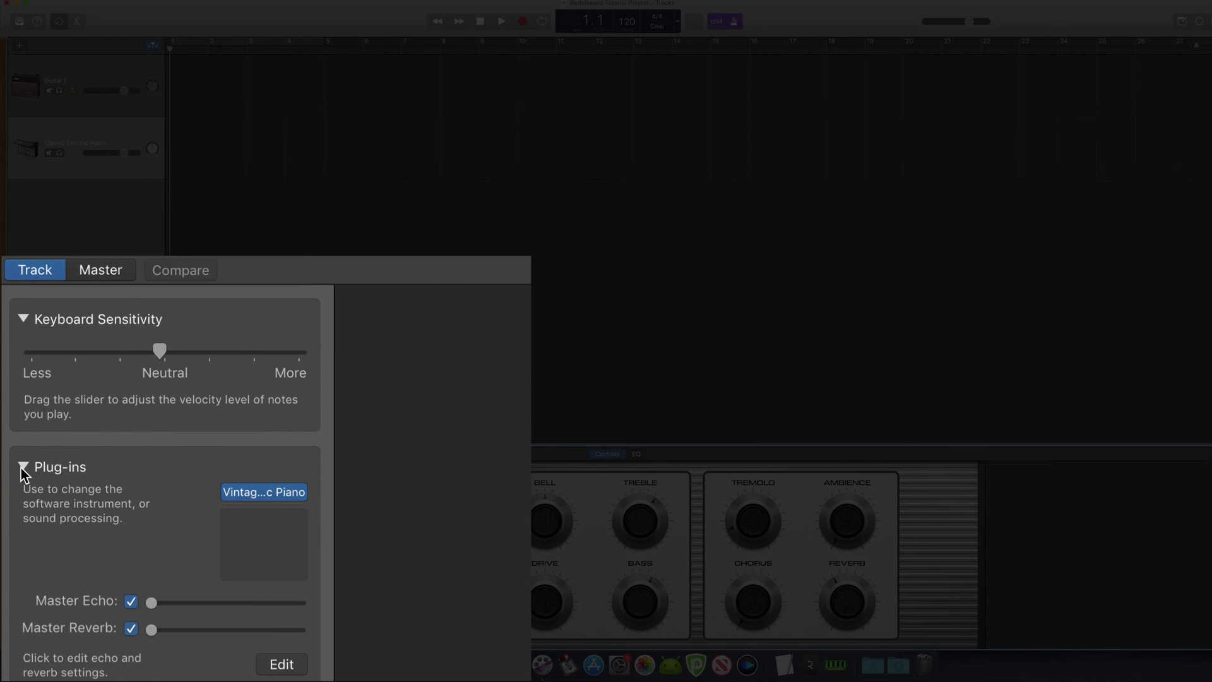
{"action": "left_click", "coordinate": [249, 519]}
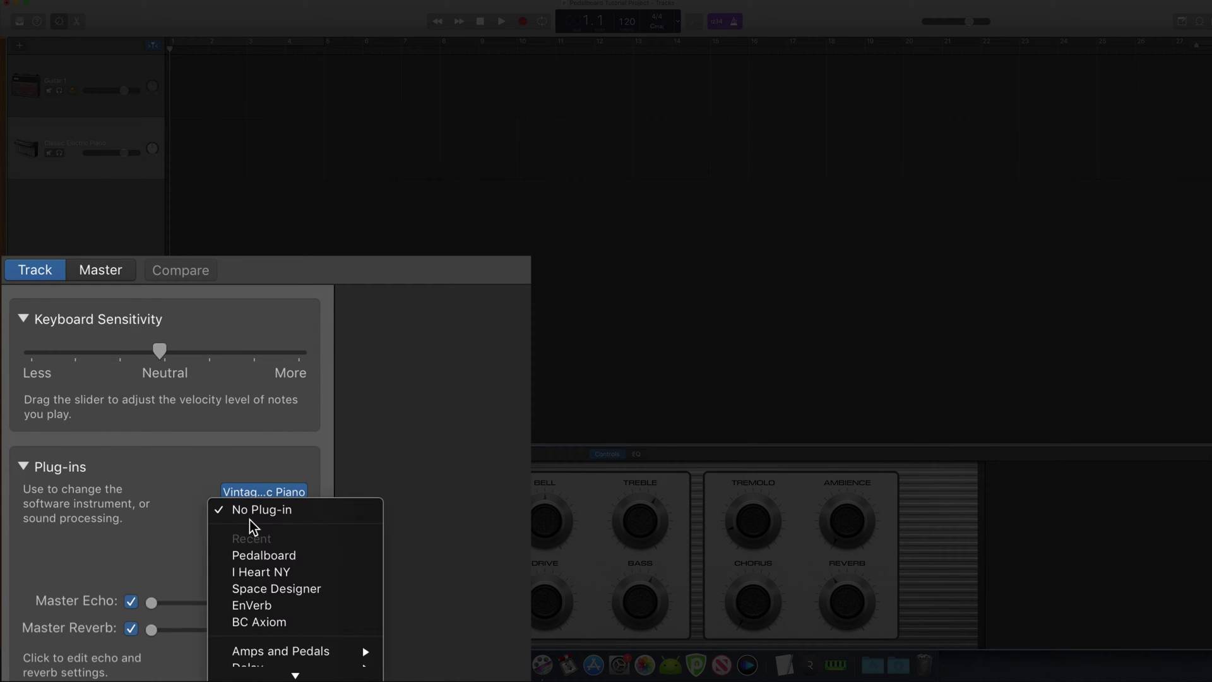
{"action": "scroll", "coordinate": [284, 556], "scroll_direction": "down", "scroll_amount": 5}
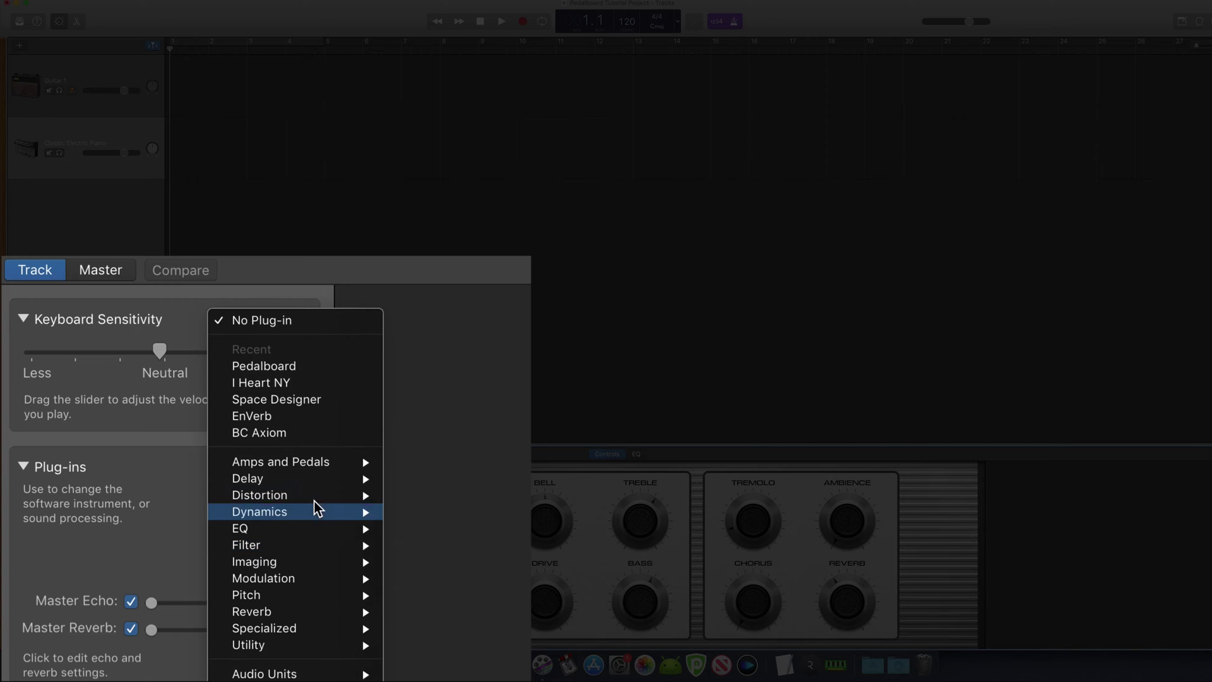
{"action": "mouse_move", "coordinate": [323, 478]}
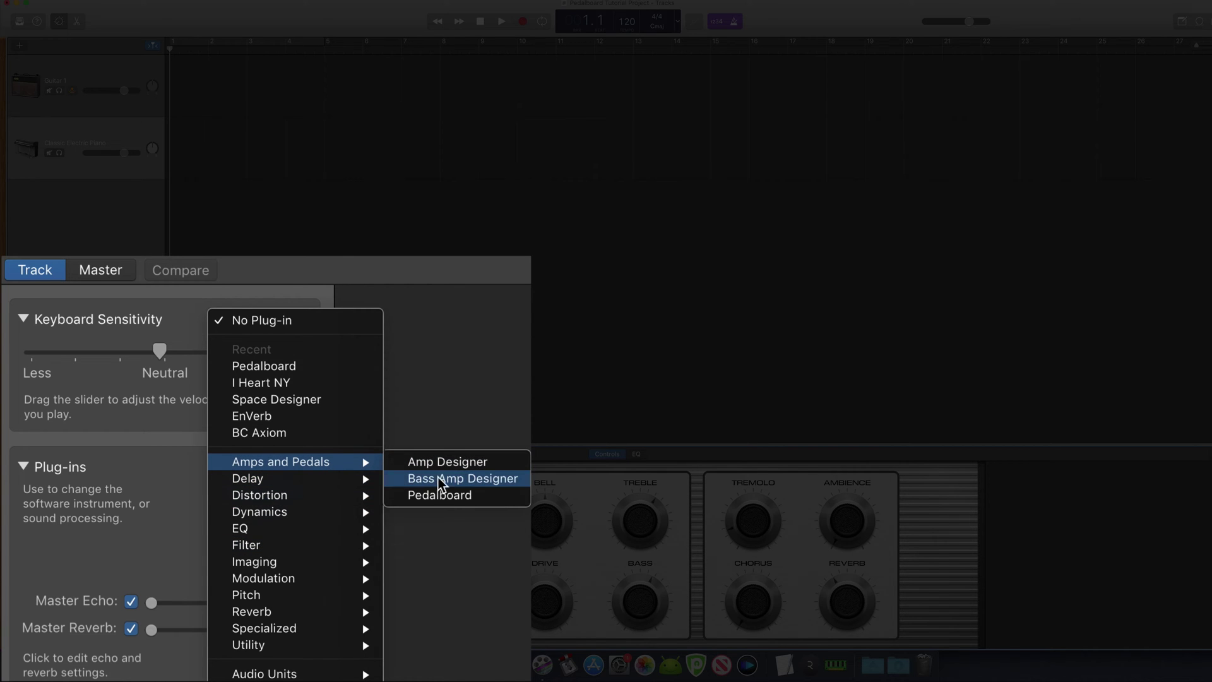
{"action": "left_click", "coordinate": [453, 495]}
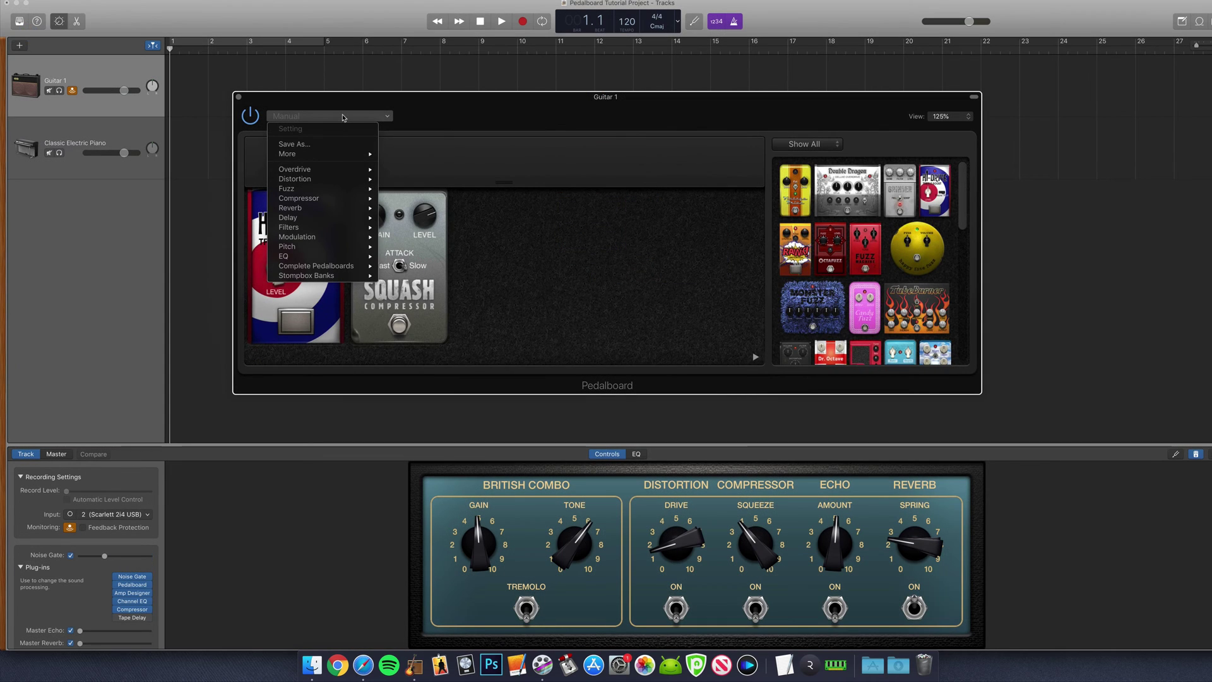
Audition the Light Boost, Dark Octafuzz and Backward Echoes presets.
{"action": "mouse_move", "coordinate": [341, 175]}
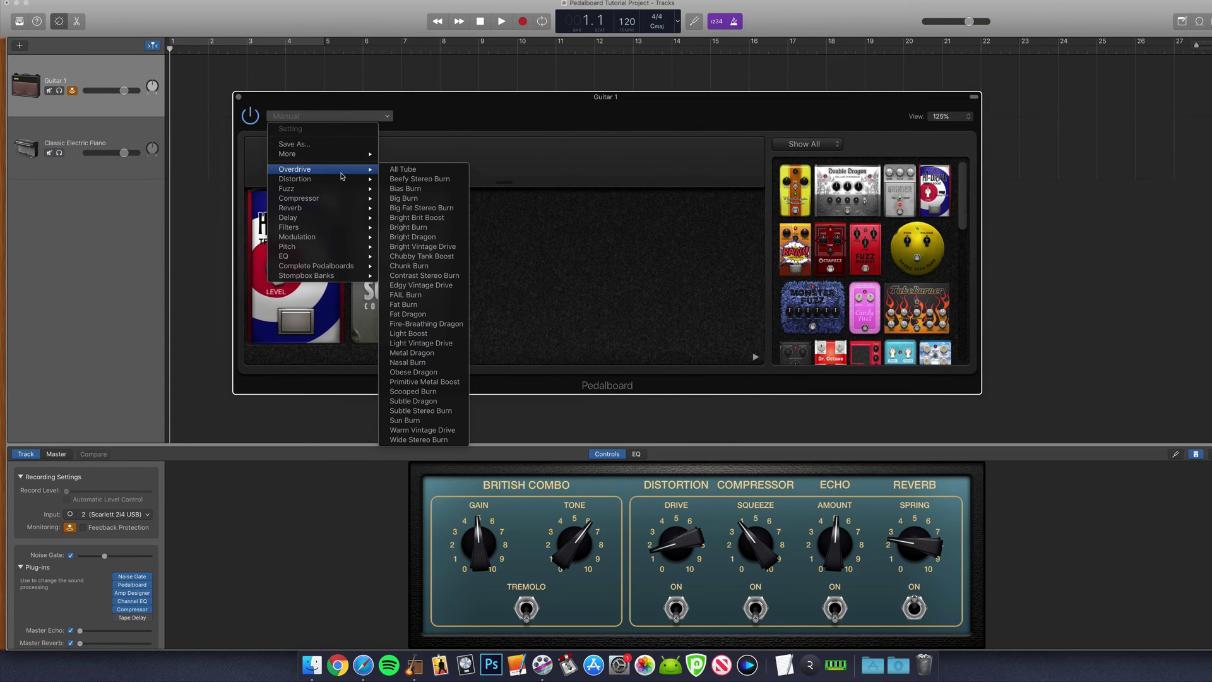
{"action": "left_click", "coordinate": [424, 336]}
{"action": "left_click", "coordinate": [344, 117]}
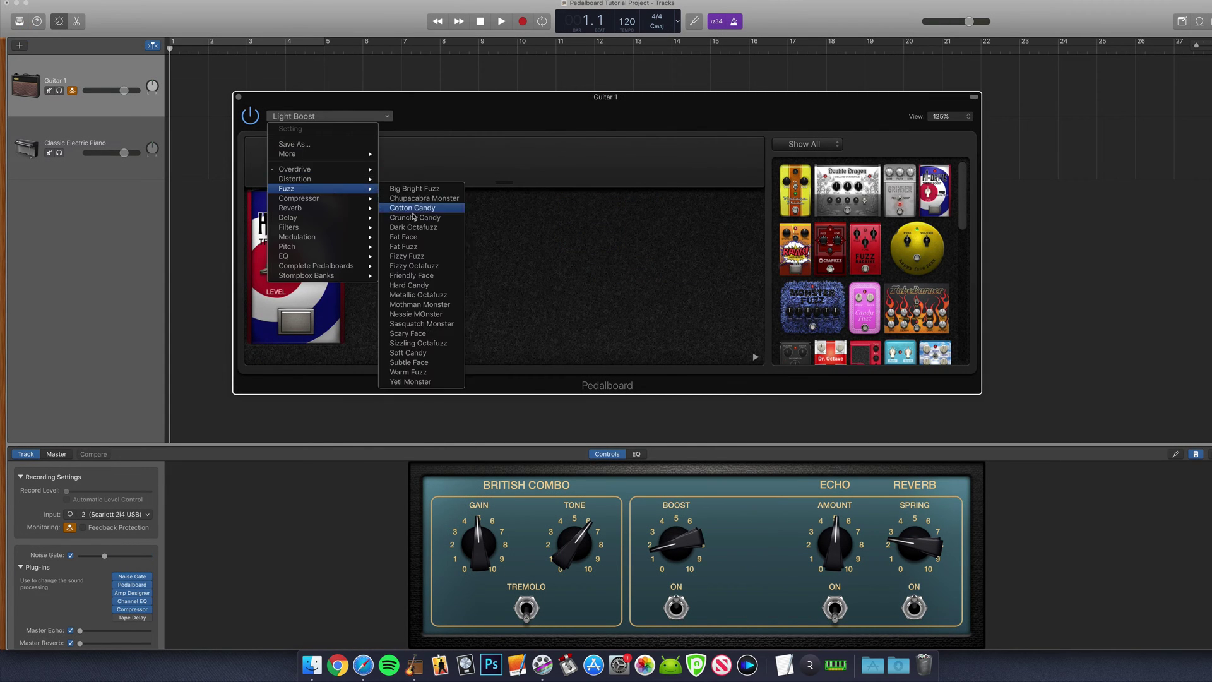
{"action": "left_click", "coordinate": [419, 218]}
{"action": "left_click", "coordinate": [350, 116]}
{"action": "left_click", "coordinate": [410, 217]}
{"action": "left_click", "coordinate": [347, 117]}
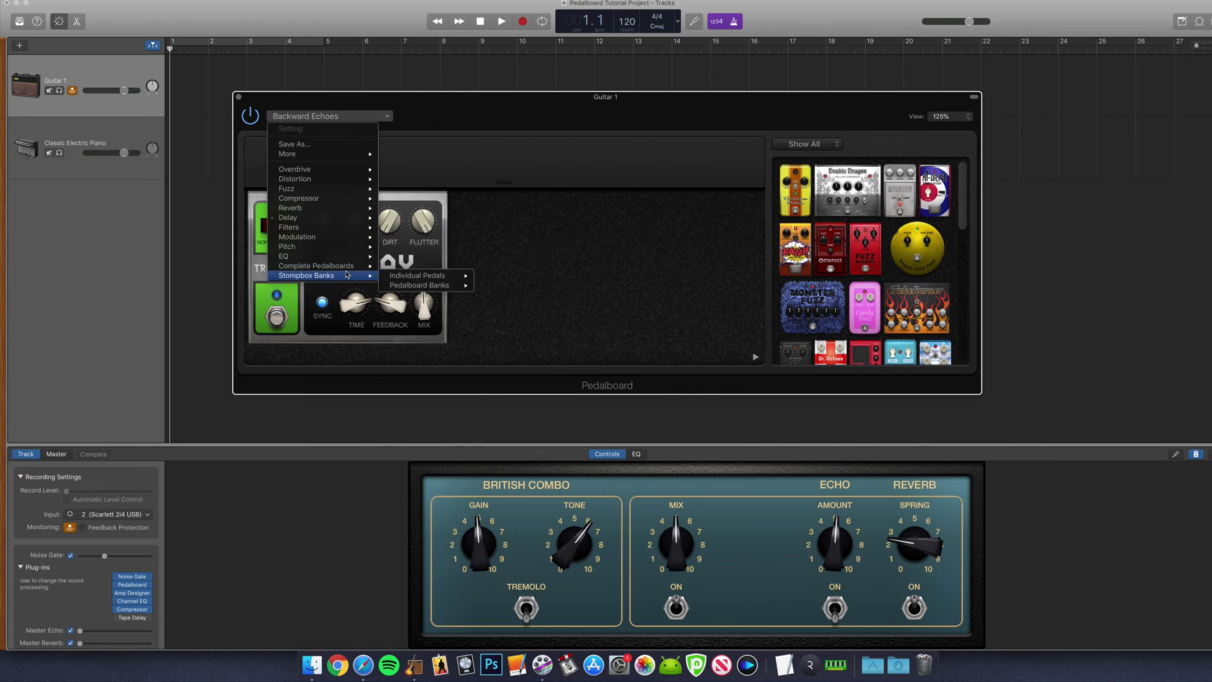
Try the Dub Reggae, Luscious Modulation and Classic Wah Bank presets, then a complete pedalboard.
{"action": "left_click", "coordinate": [400, 276]}
{"action": "left_click", "coordinate": [347, 116]}
{"action": "mouse_move", "coordinate": [325, 262]}
{"action": "left_click", "coordinate": [429, 345]}
{"action": "left_click", "coordinate": [354, 117]}
{"action": "left_click", "coordinate": [423, 437]}
{"action": "left_click", "coordinate": [348, 117]}
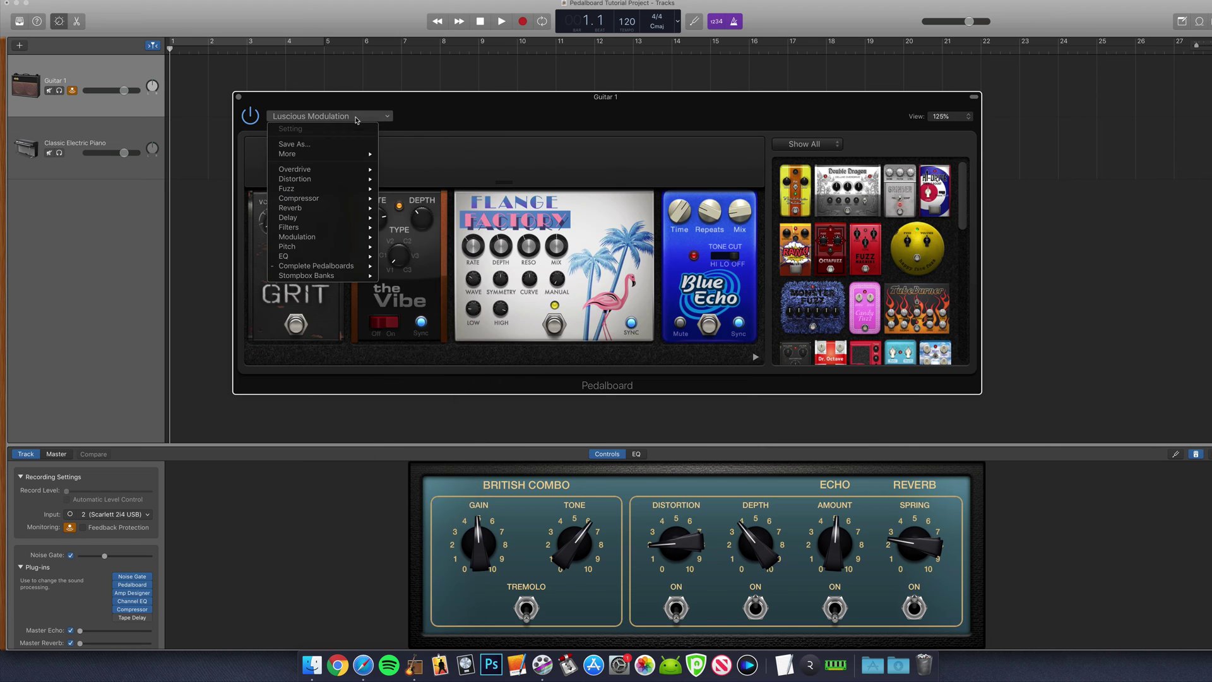
{"action": "mouse_move", "coordinate": [346, 277]}
{"action": "mouse_move", "coordinate": [420, 284]}
{"action": "left_click", "coordinate": [506, 317]}
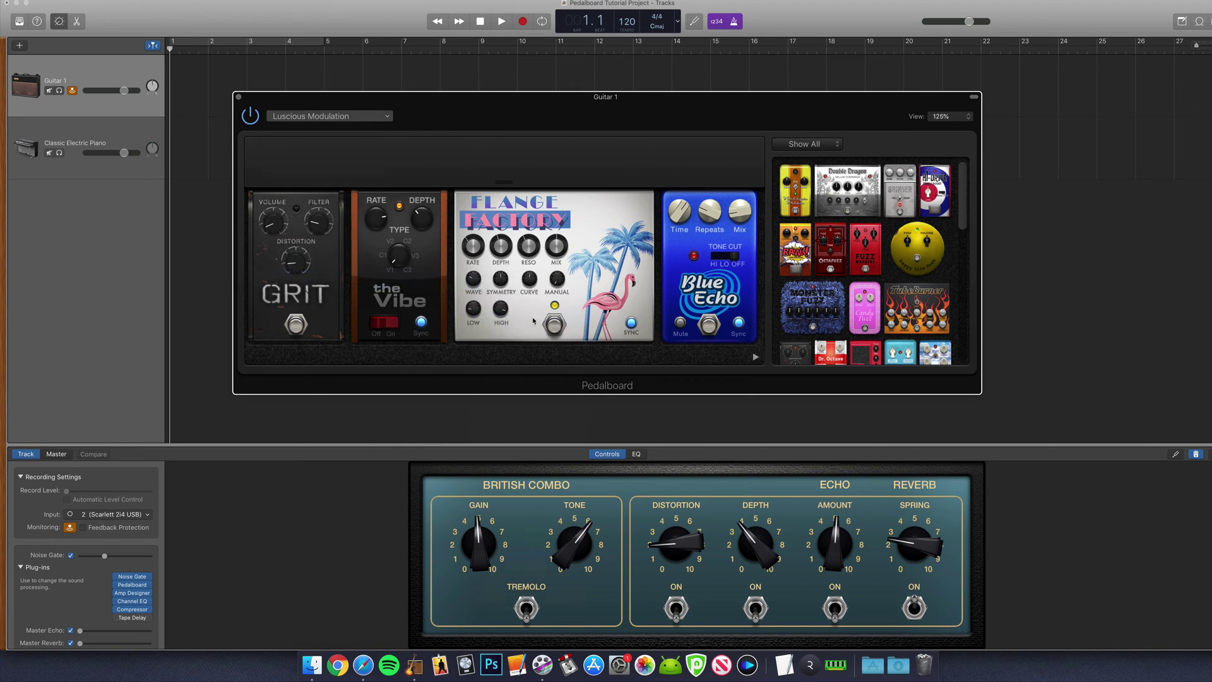
{"action": "left_click", "coordinate": [329, 116]}
{"action": "mouse_move", "coordinate": [299, 266]}
{"action": "left_click", "coordinate": [417, 592]}
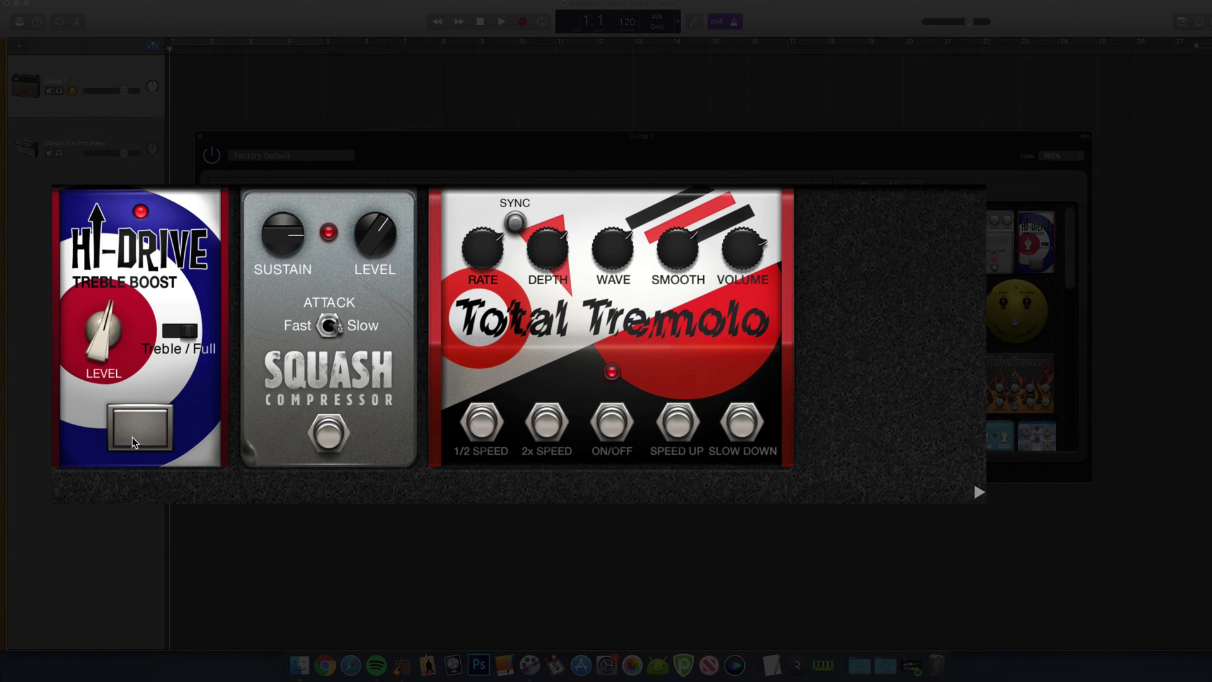
Bypass Hi-Drive, raise its level, try the tremolo switches, and move Squash and Hi-Drive after Total Tremolo.
{"action": "left_click", "coordinate": [273, 402]}
{"action": "left_click_drag", "start_coordinate": [251, 357], "coordinate": [254, 340]}
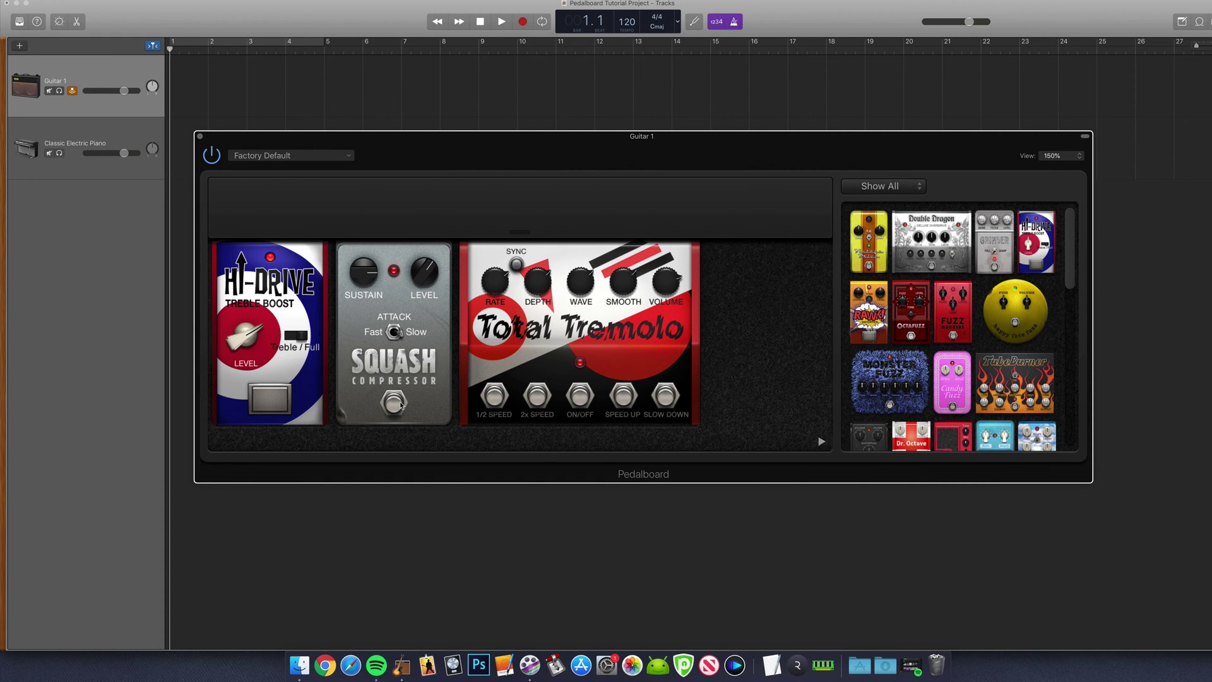
{"action": "left_click", "coordinate": [488, 397]}
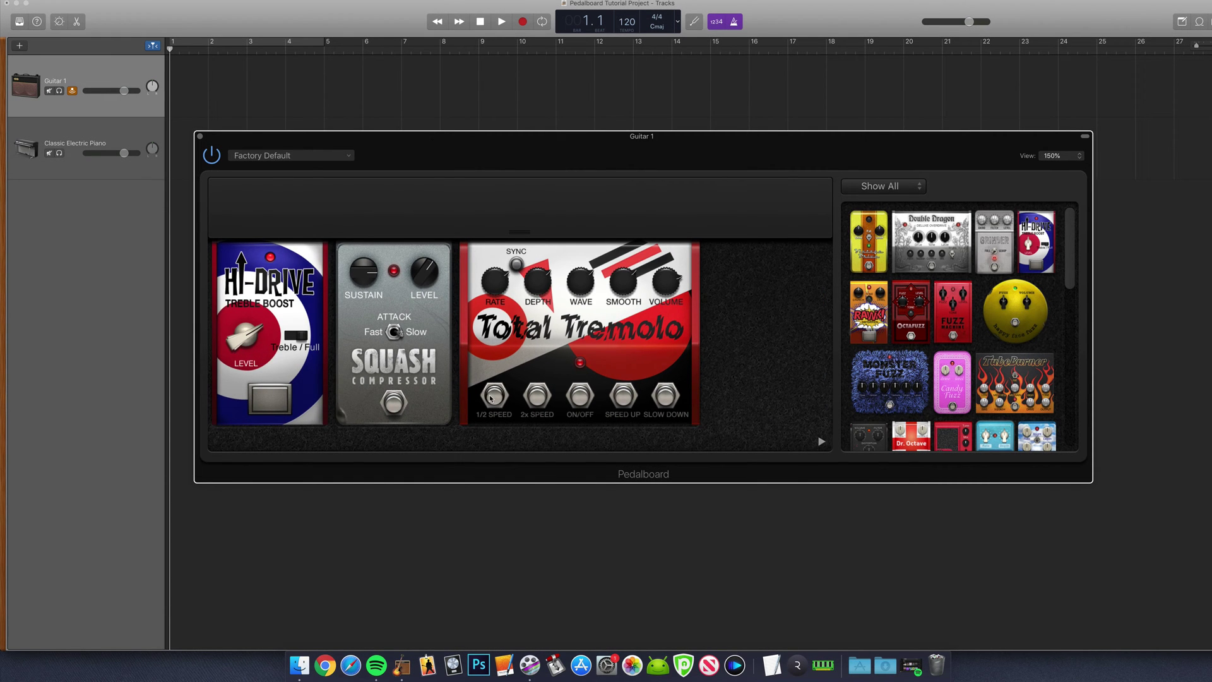
{"action": "left_click", "coordinate": [517, 266]}
{"action": "left_click", "coordinate": [517, 266]}
{"action": "left_click_drag", "start_coordinate": [424, 326], "coordinate": [692, 326]}
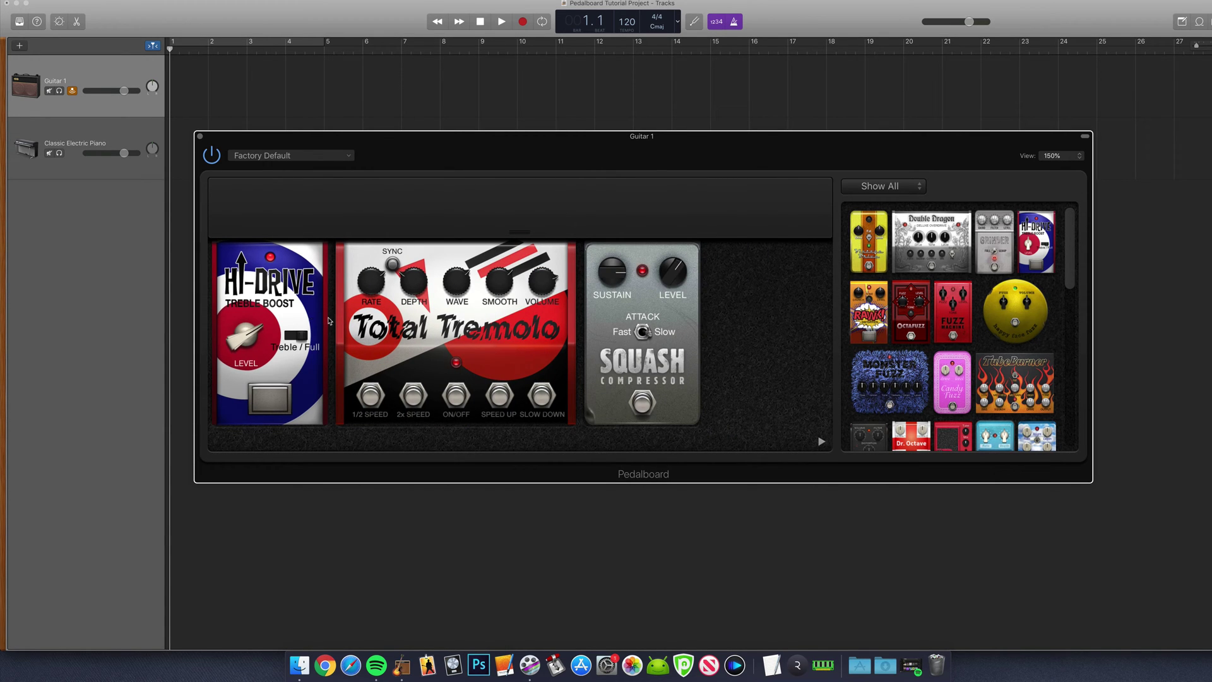
{"action": "left_click_drag", "start_coordinate": [330, 321], "coordinate": [695, 324]}
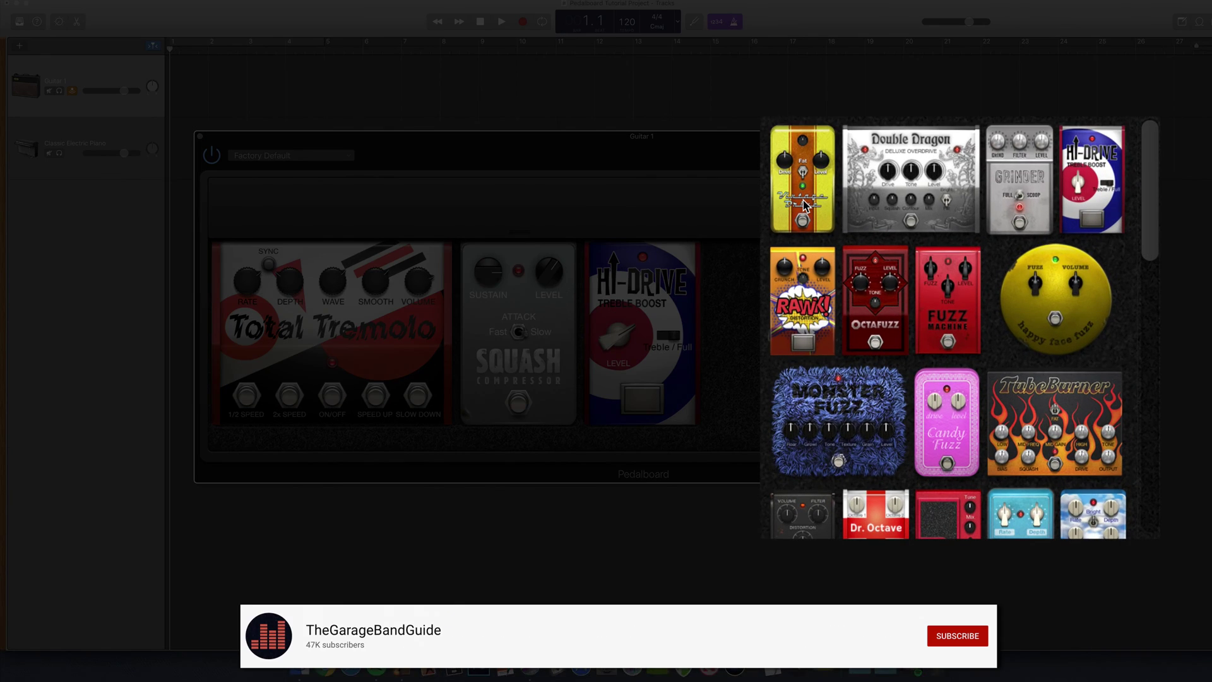
Read pedal descriptions, then filter the browser to Modulation and then Delay pedals.
{"action": "mouse_move", "coordinate": [803, 203]}
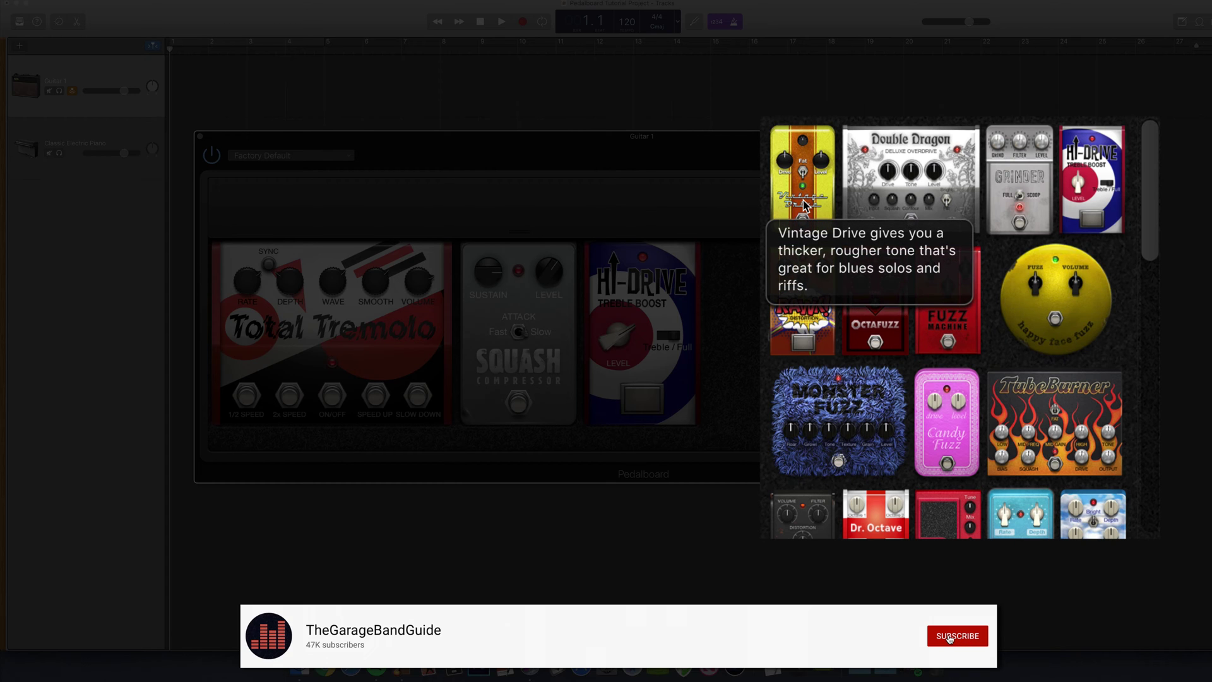
{"action": "mouse_move", "coordinate": [876, 393]}
{"action": "scroll", "coordinate": [947, 316], "scroll_direction": "down", "scroll_amount": 10}
{"action": "left_click", "coordinate": [891, 187]}
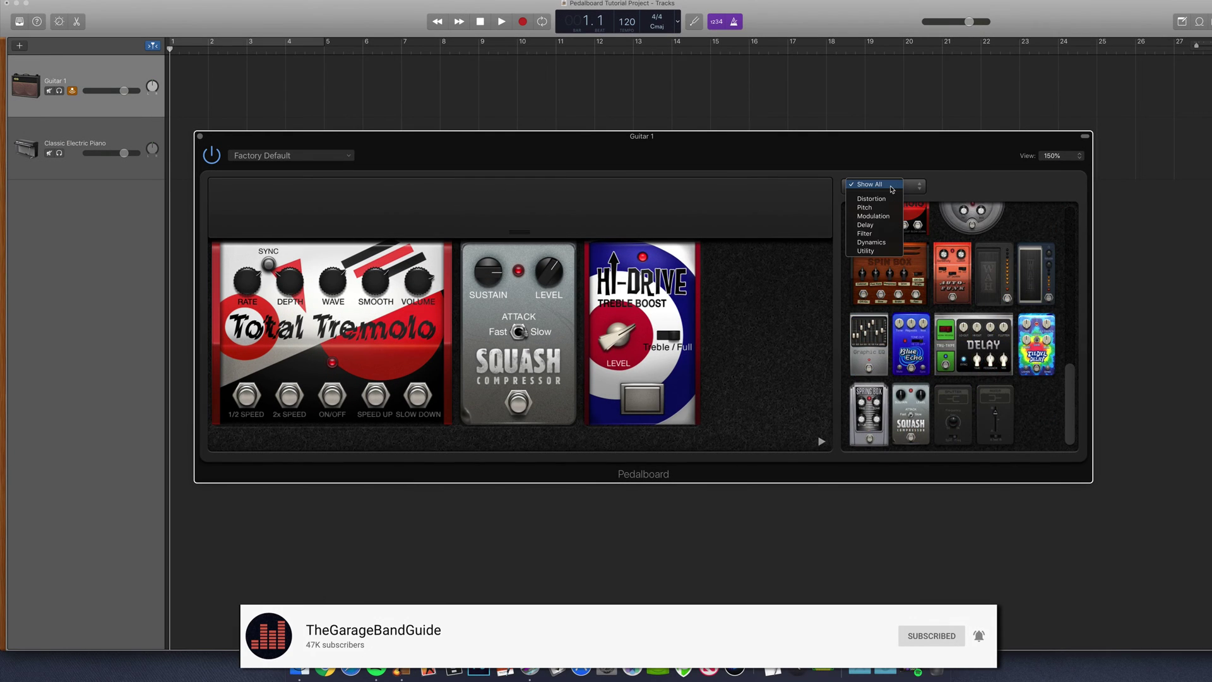
{"action": "left_click", "coordinate": [873, 216]}
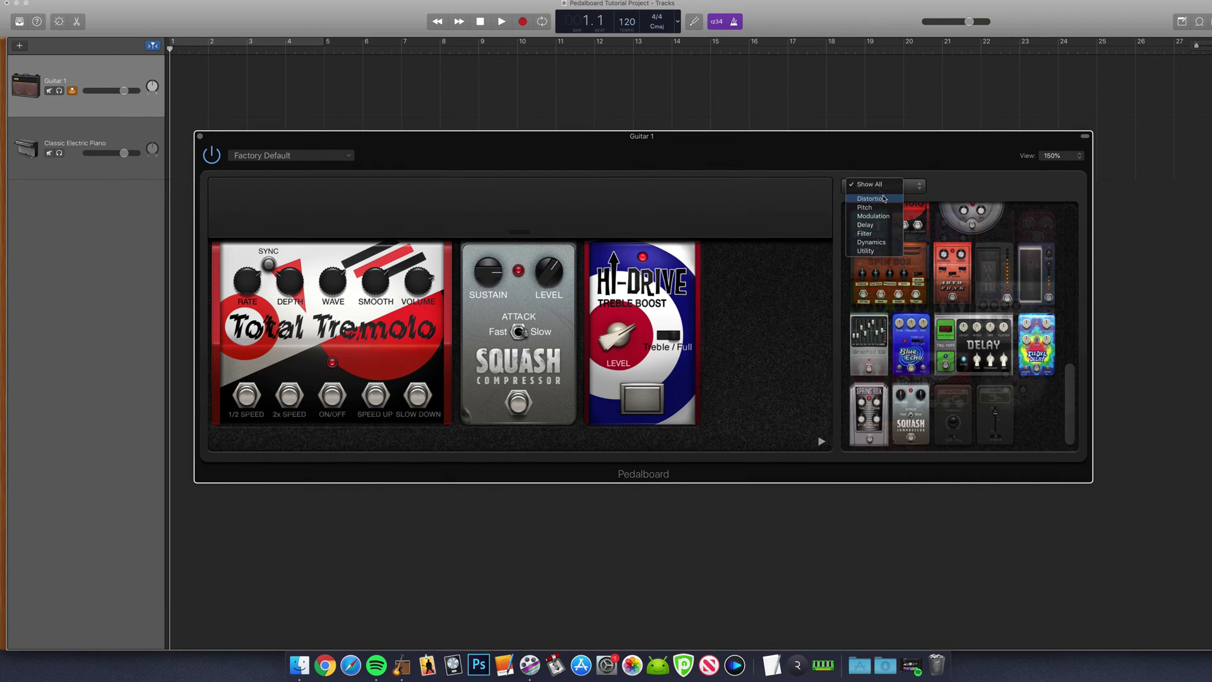
{"action": "left_click", "coordinate": [881, 185]}
{"action": "left_click", "coordinate": [878, 194]}
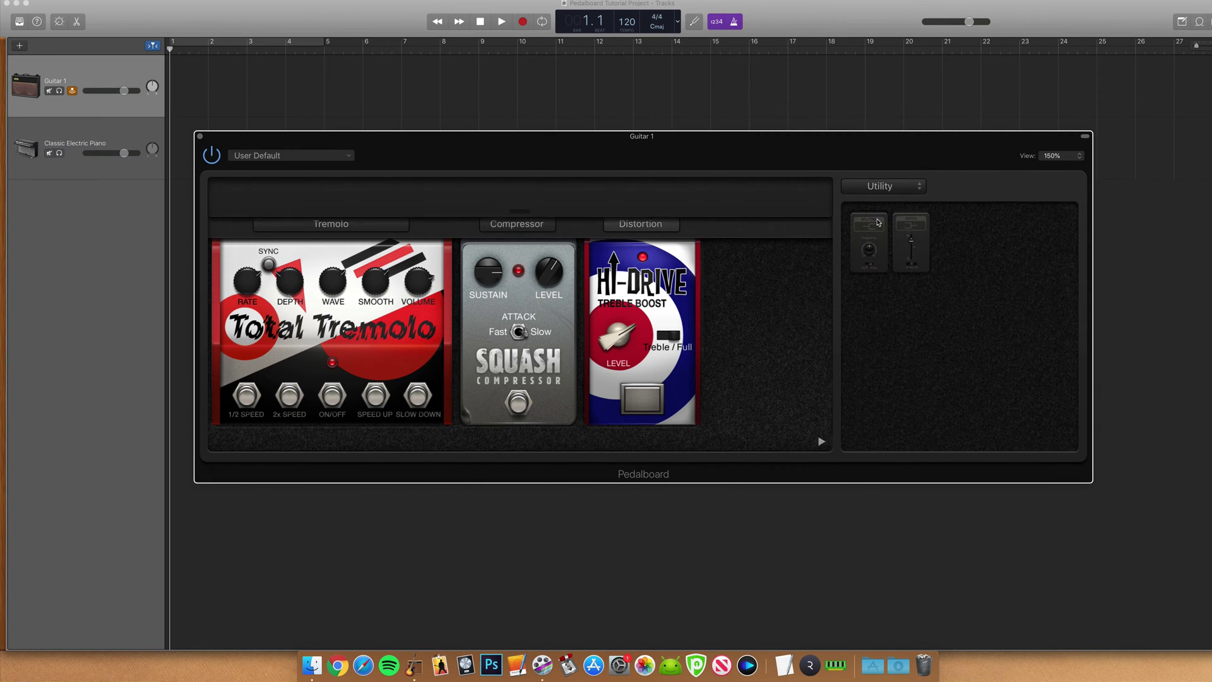
Add the Splitter utility pedal with the RAWK pedal right after it.
{"action": "left_click_drag", "start_coordinate": [867, 231], "coordinate": [597, 303]}
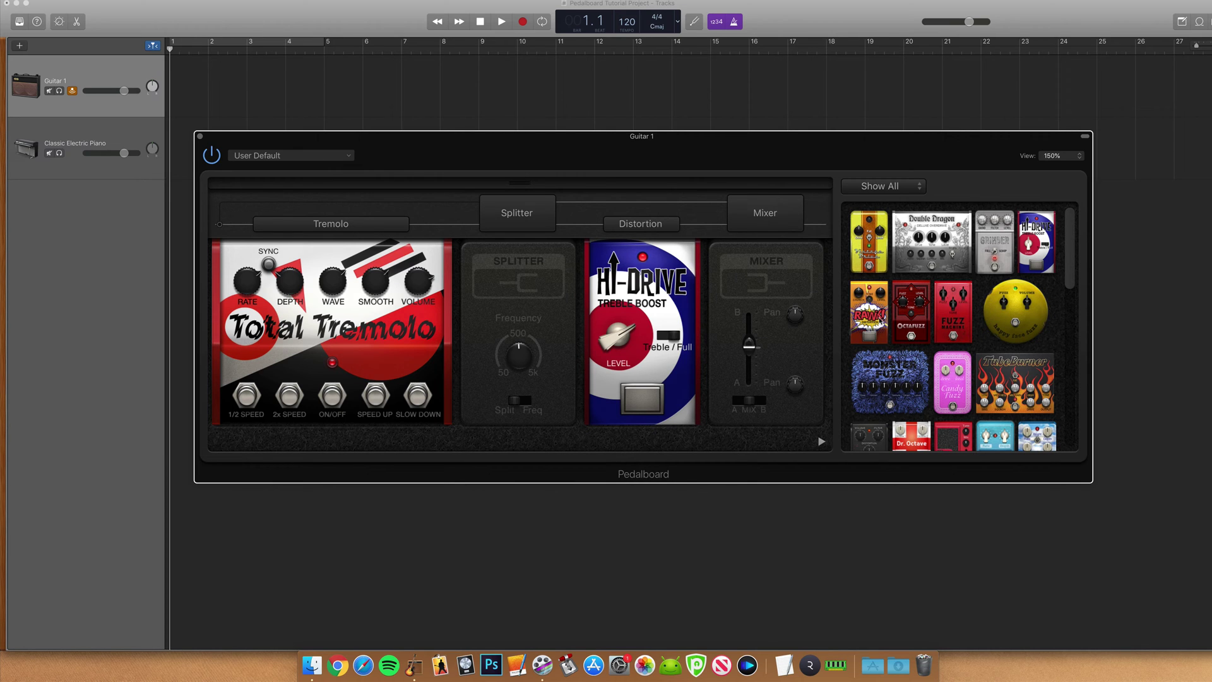
{"action": "left_click_drag", "start_coordinate": [879, 319], "coordinate": [616, 317]}
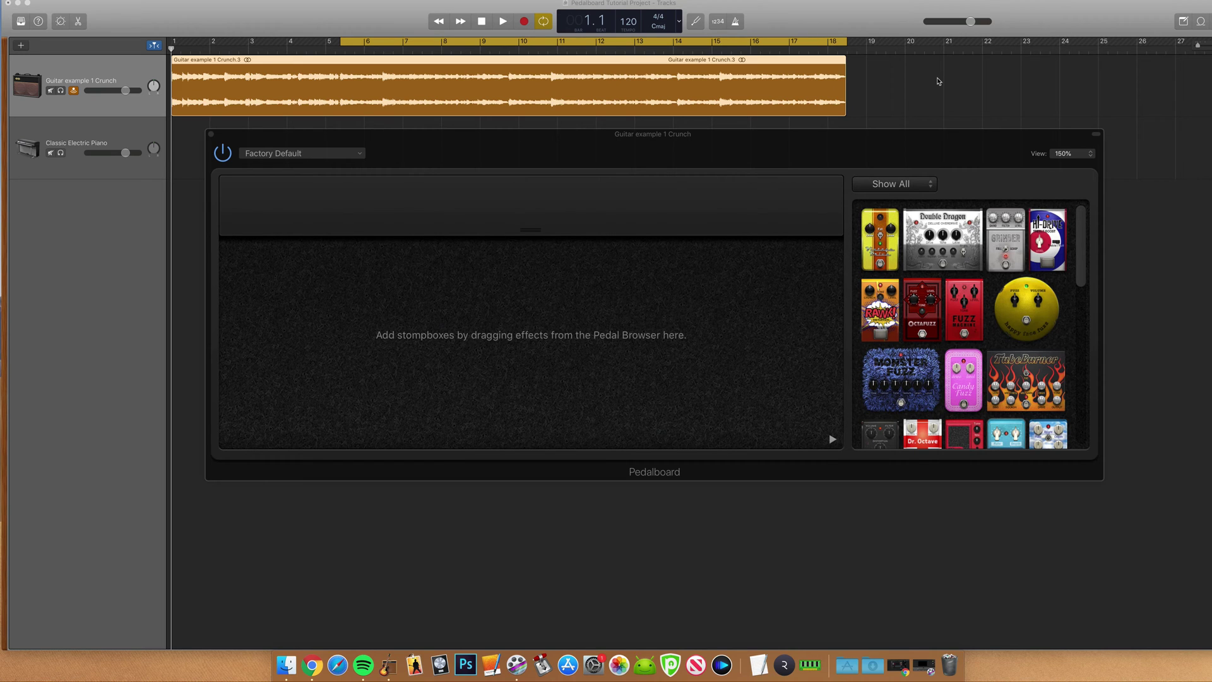
Show Distortion pedals, start playback, and add the Vintage Drive pedal.
{"action": "left_click", "coordinate": [915, 185]}
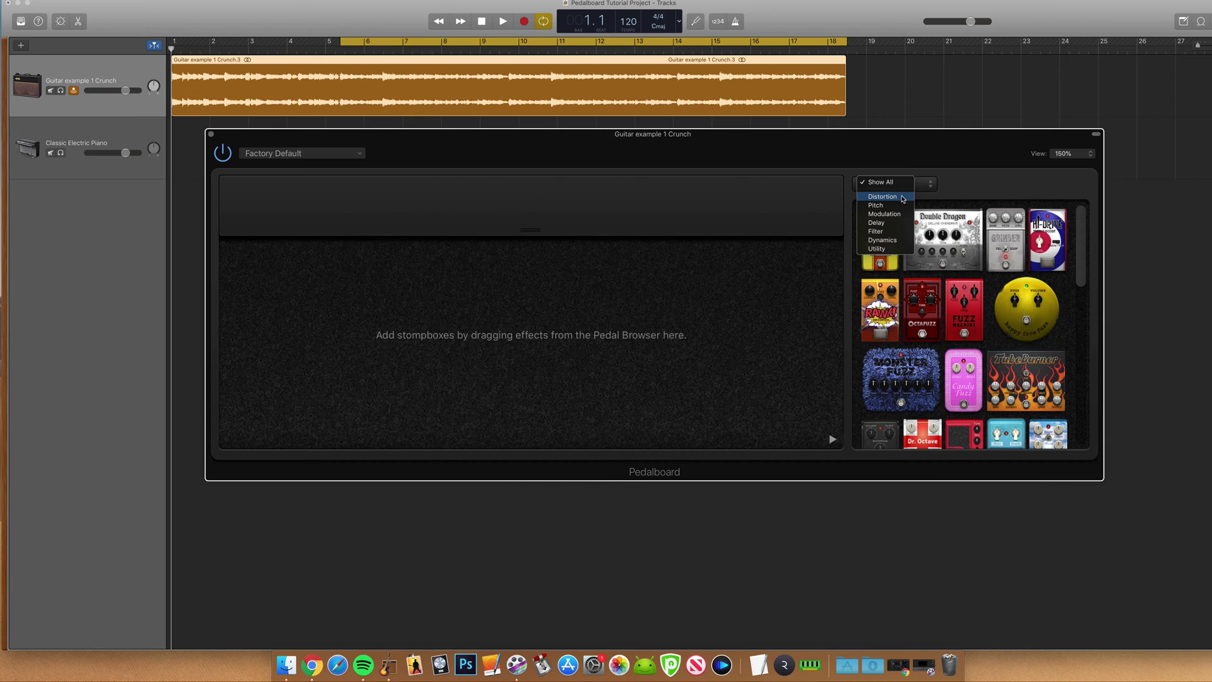
{"action": "left_click", "coordinate": [902, 198]}
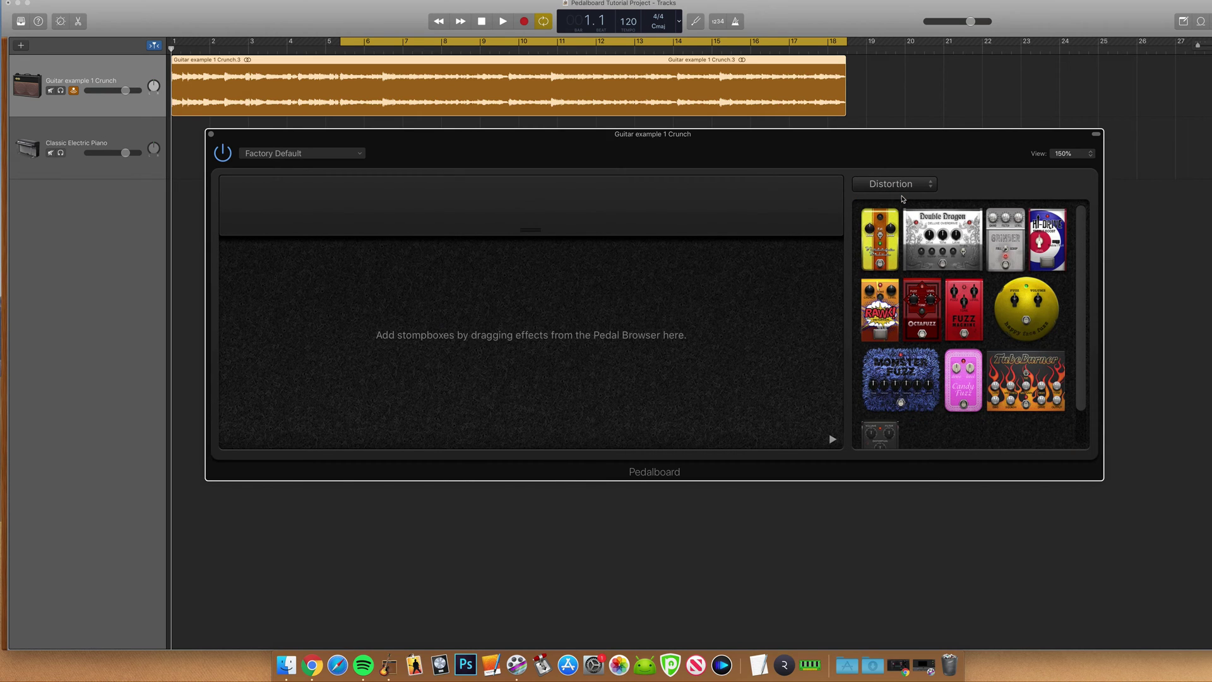
{"action": "key", "text": "space"}
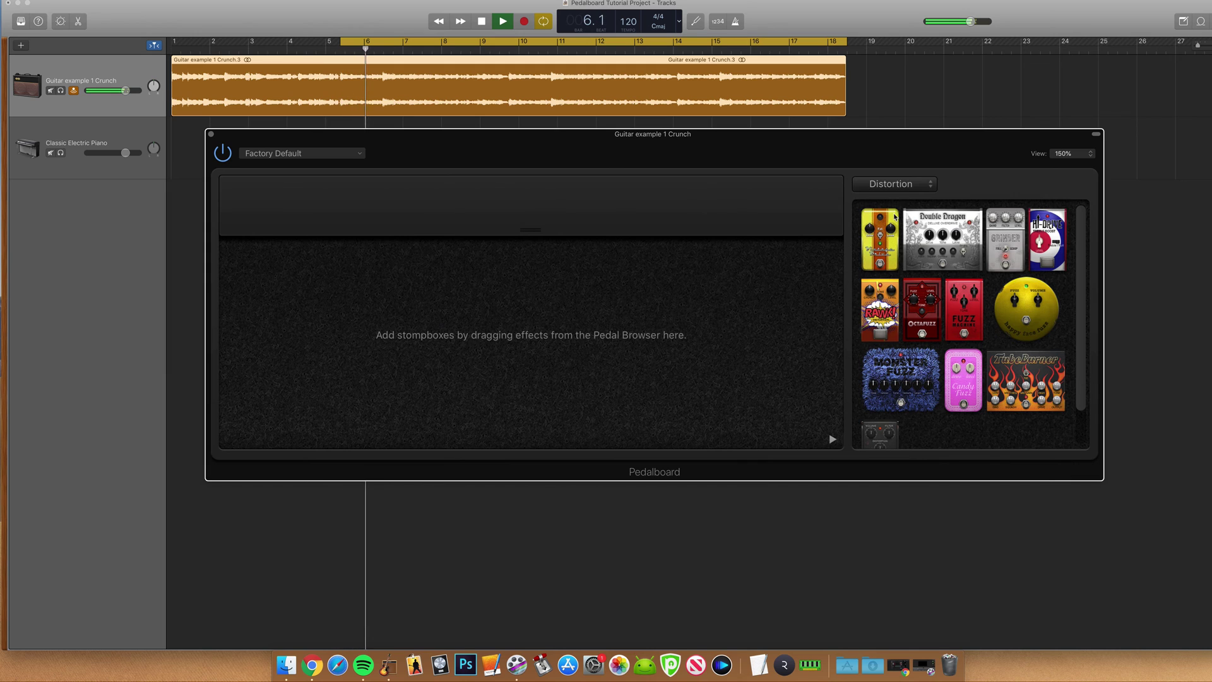
{"action": "left_click_drag", "start_coordinate": [894, 216], "coordinate": [344, 312]}
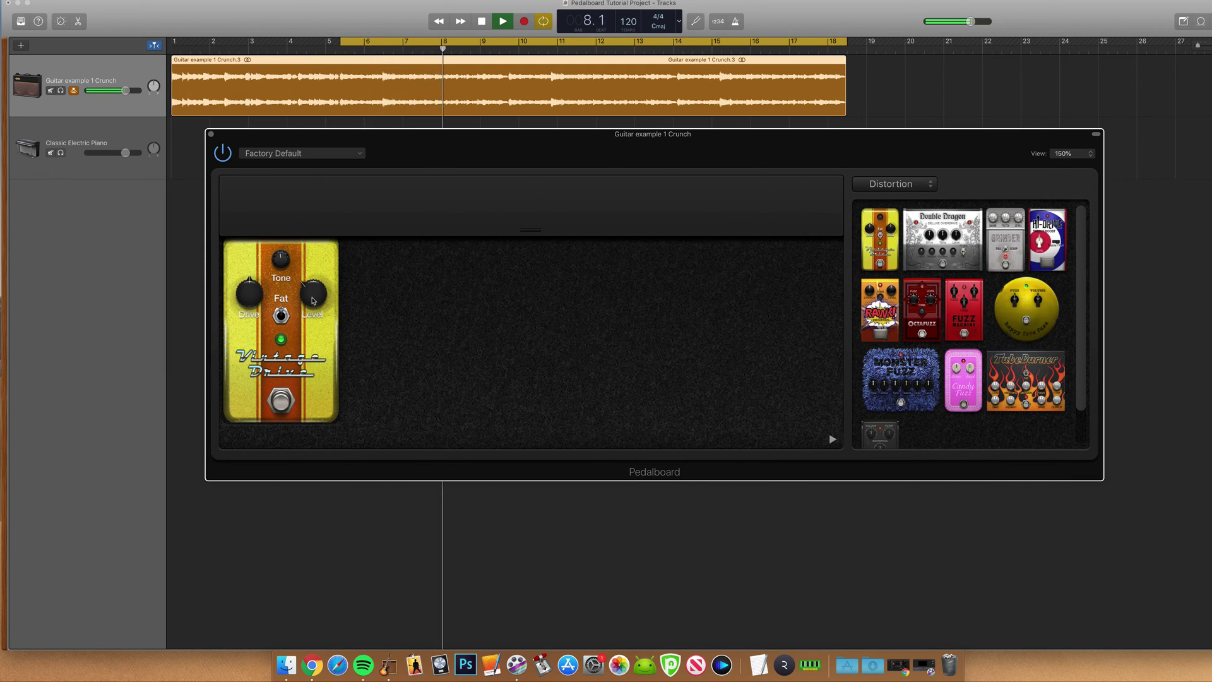
Add the Octafuzz and then the TubeBurner pedal after Vintage Drive.
{"action": "mouse_move", "coordinate": [309, 302]}
{"action": "mouse_move", "coordinate": [282, 262]}
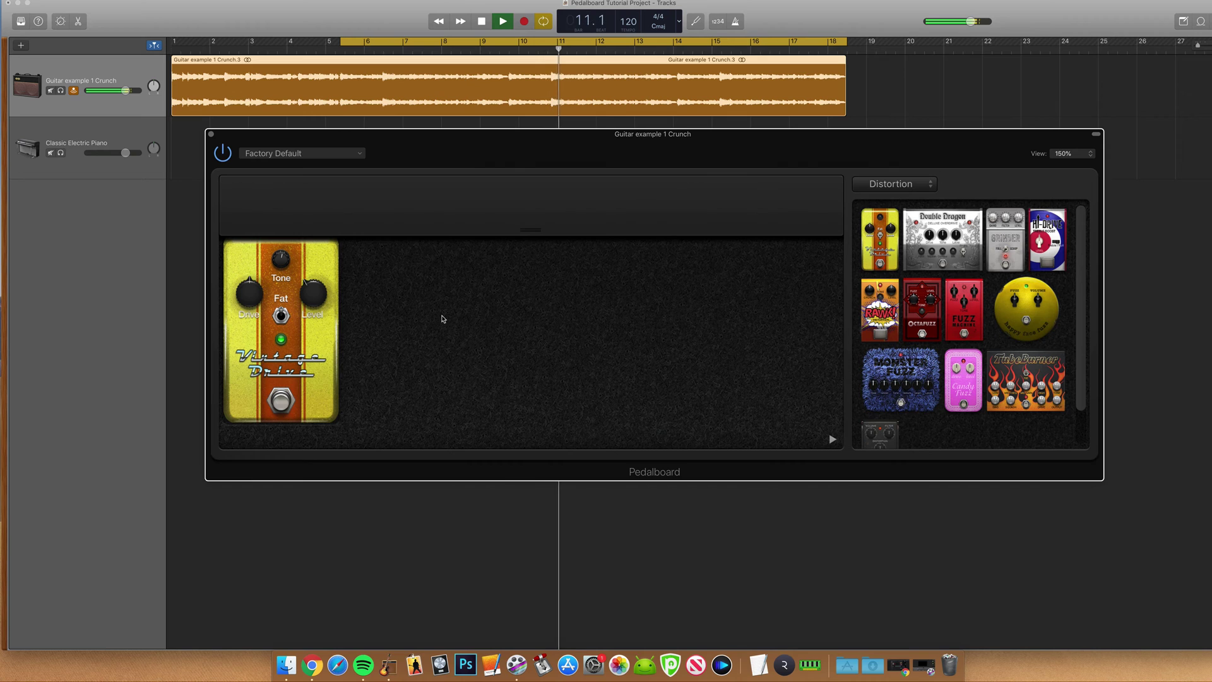
{"action": "left_click_drag", "start_coordinate": [964, 316], "coordinate": [453, 343]}
{"action": "mouse_move", "coordinate": [404, 330]}
{"action": "mouse_move", "coordinate": [370, 310]}
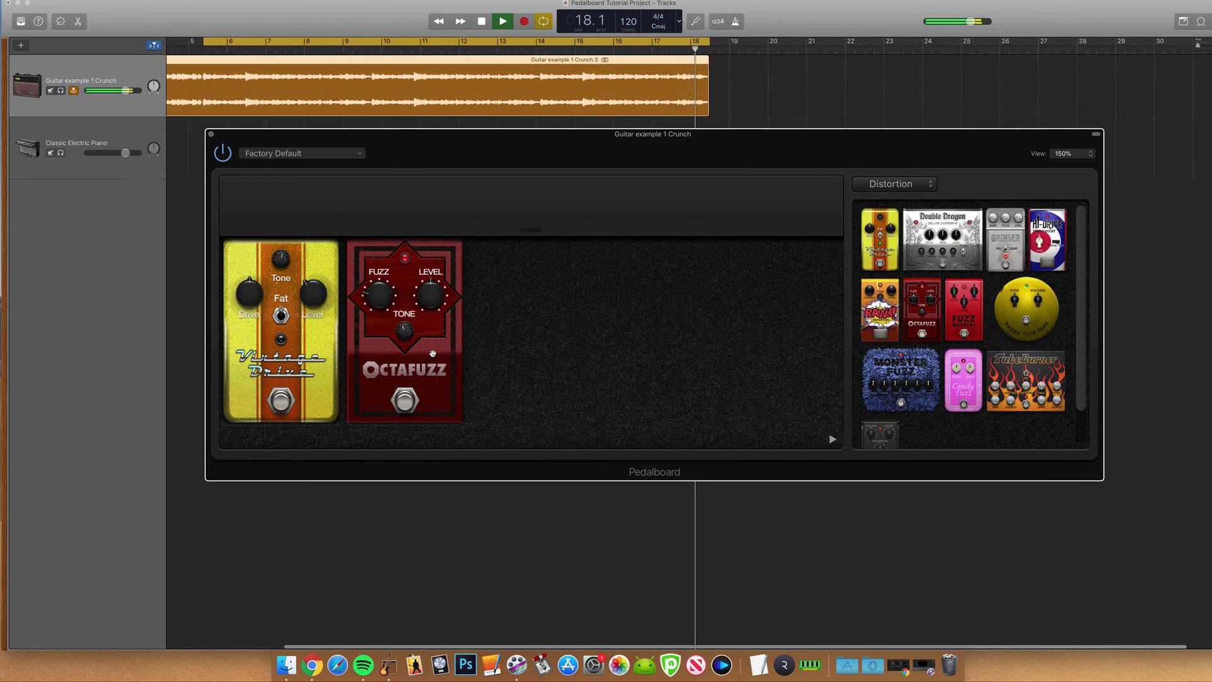
{"action": "left_click_drag", "start_coordinate": [1026, 381], "coordinate": [636, 327]}
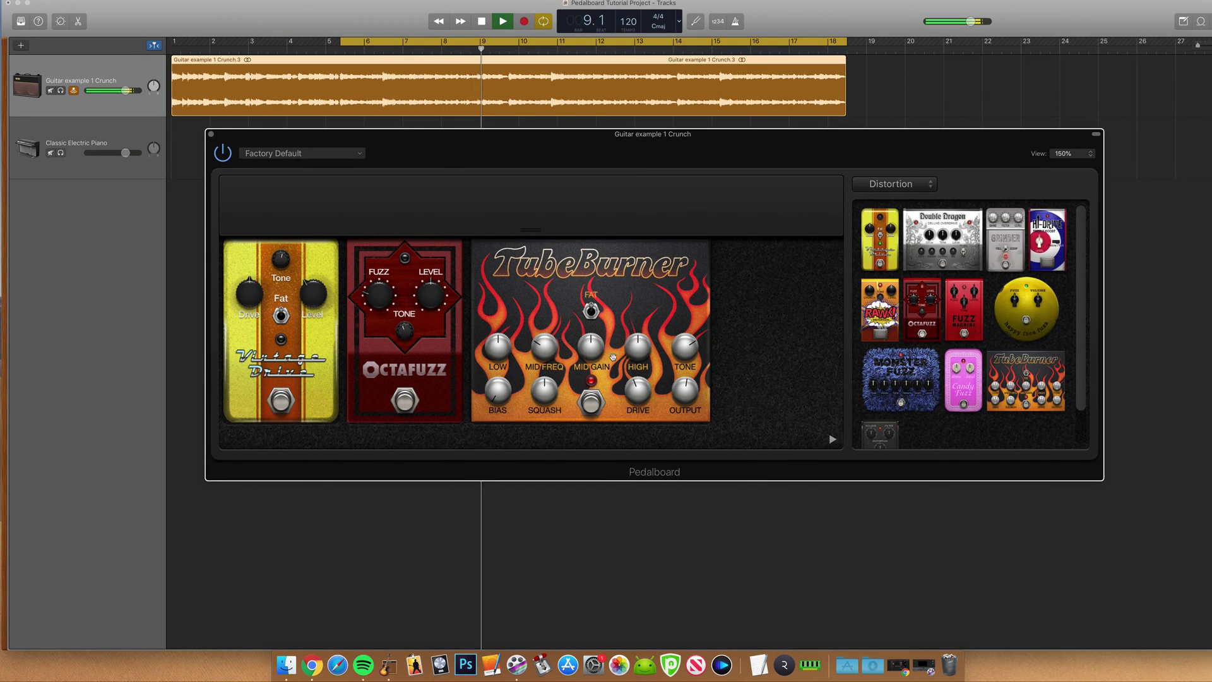
{"action": "mouse_move", "coordinate": [589, 354]}
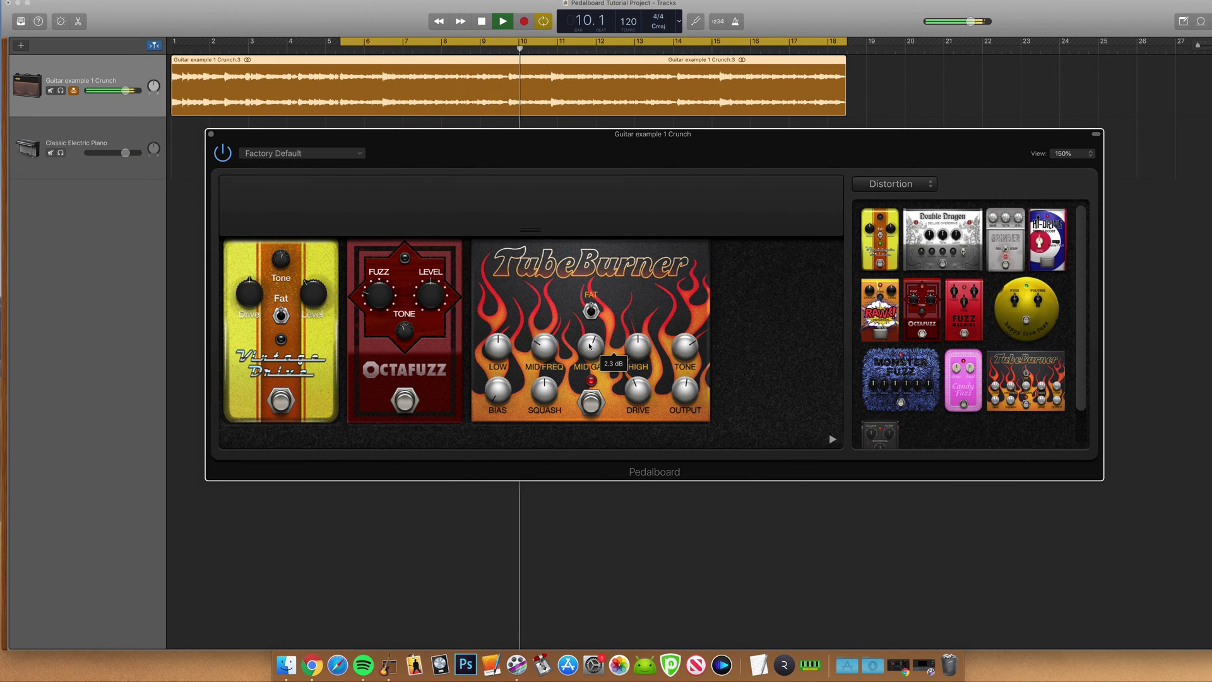
{"action": "mouse_move", "coordinate": [639, 345]}
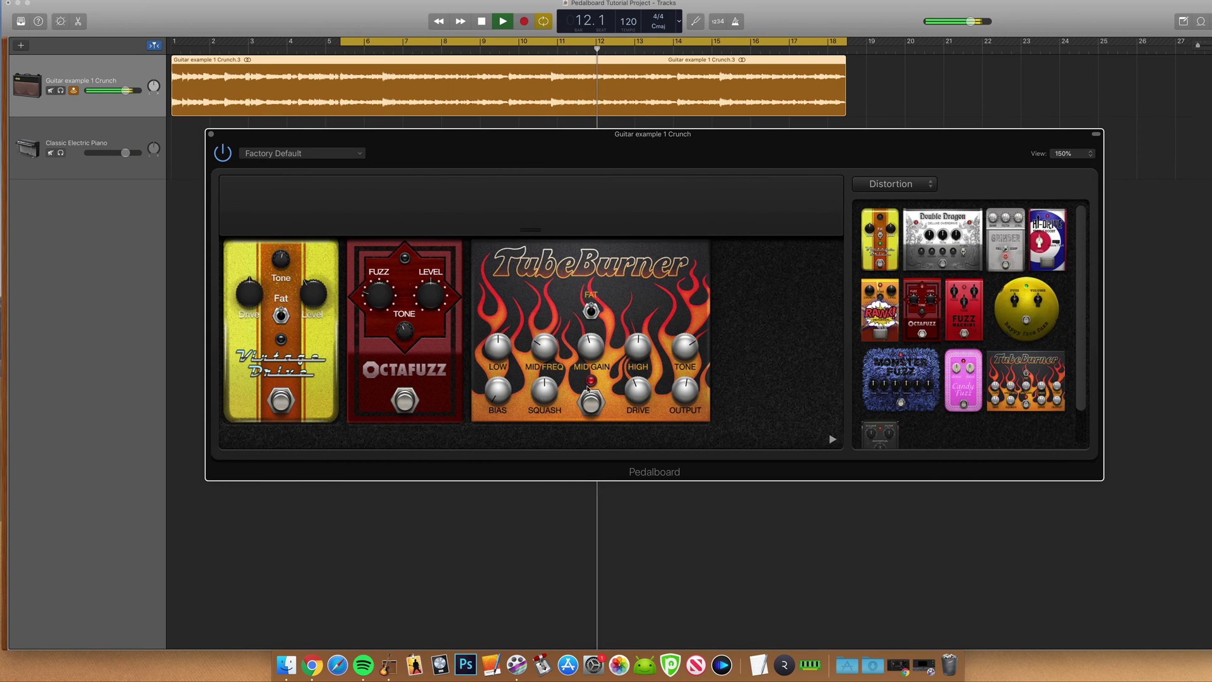
{"action": "mouse_move", "coordinate": [546, 389]}
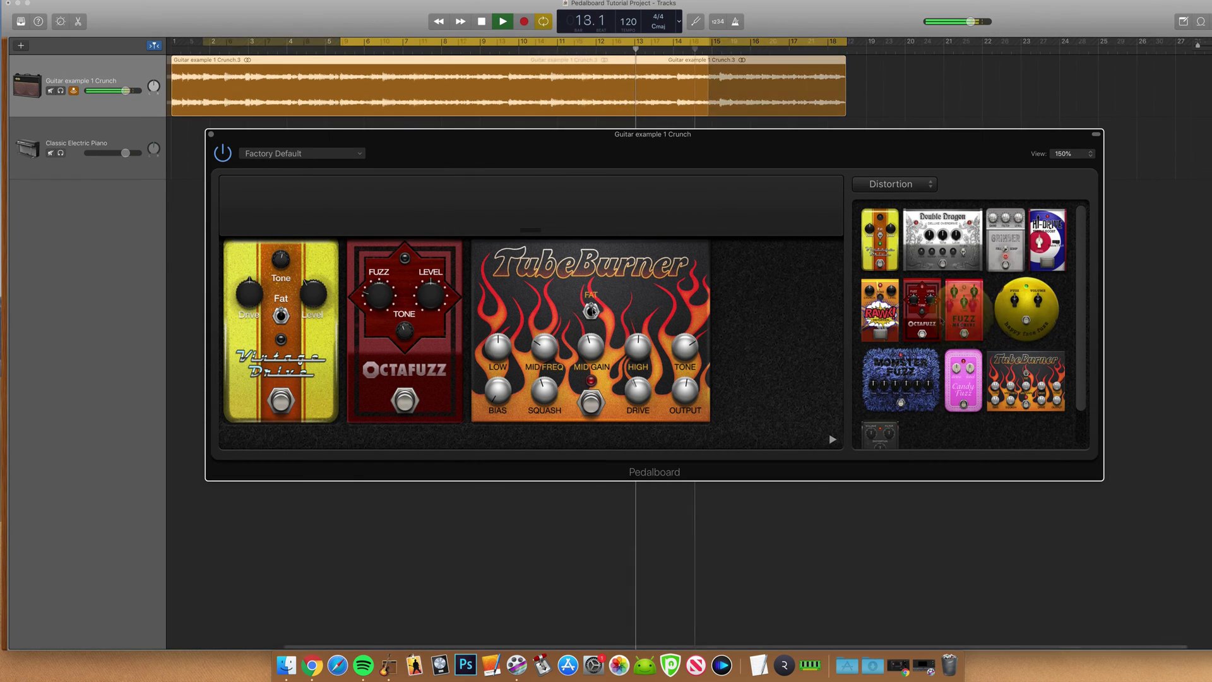
Add the Happy Face Fuzz pedal and turn its fuzz up.
{"action": "left_click_drag", "start_coordinate": [764, 338], "coordinate": [763, 335]}
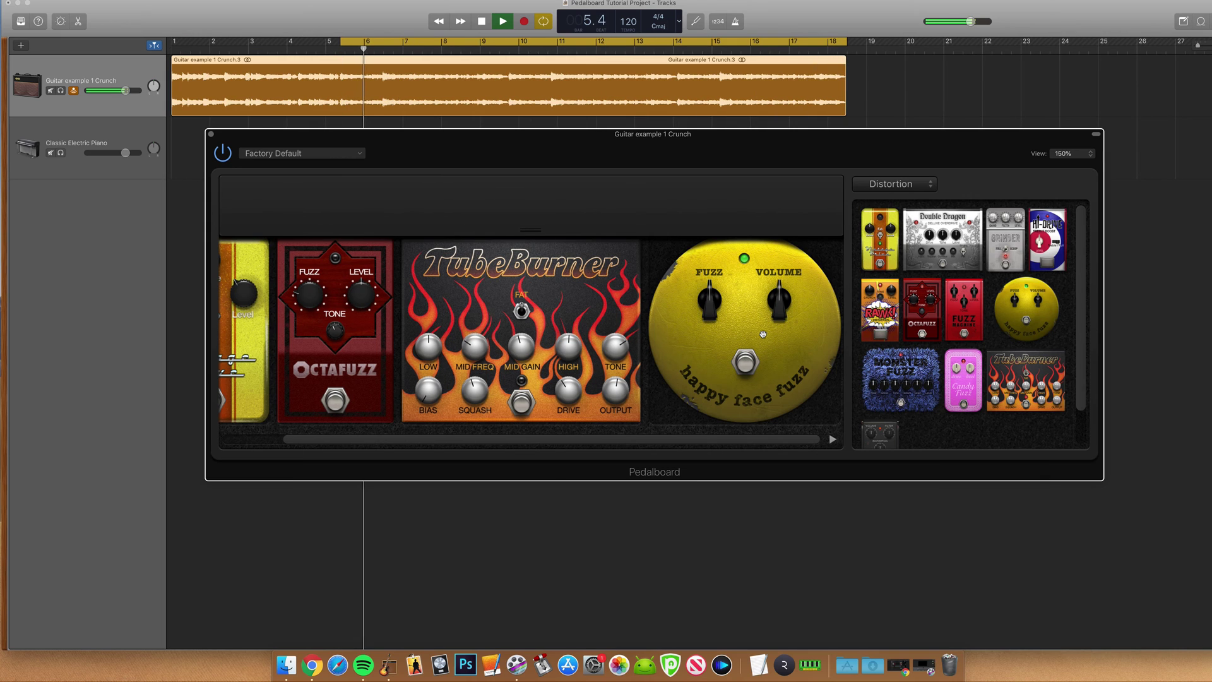
{"action": "mouse_move", "coordinate": [785, 305]}
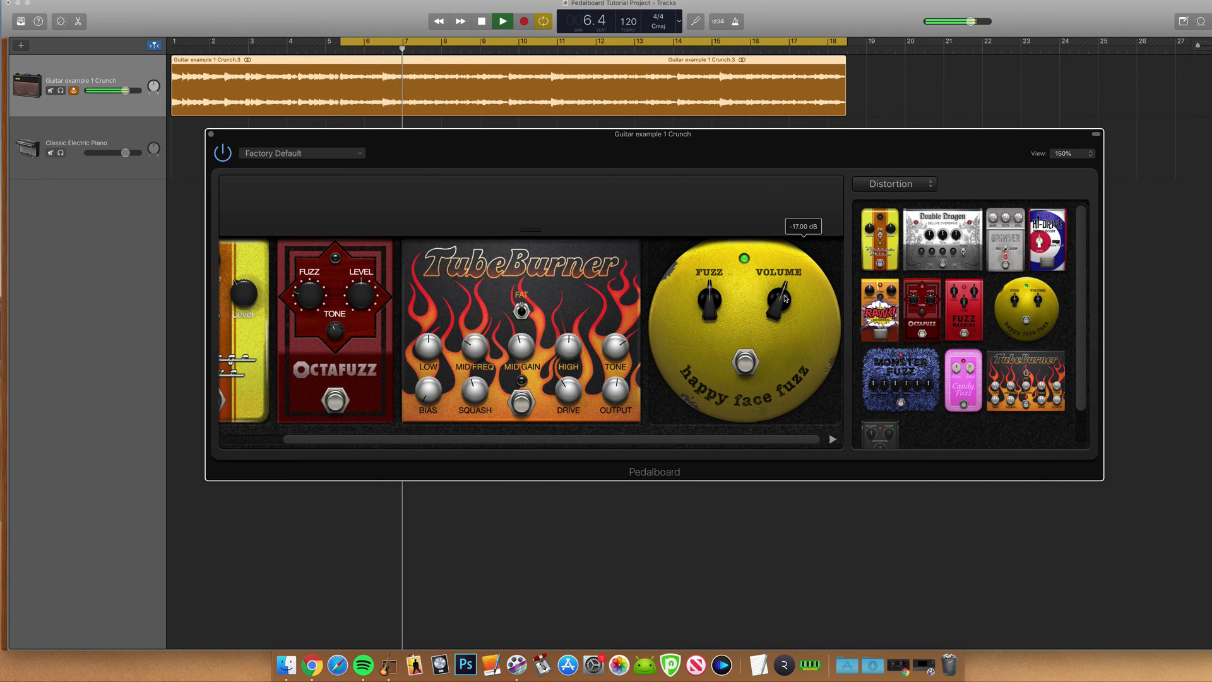
{"action": "mouse_move", "coordinate": [712, 299]}
{"action": "left_click_drag", "start_coordinate": [710, 302], "coordinate": [715, 288]}
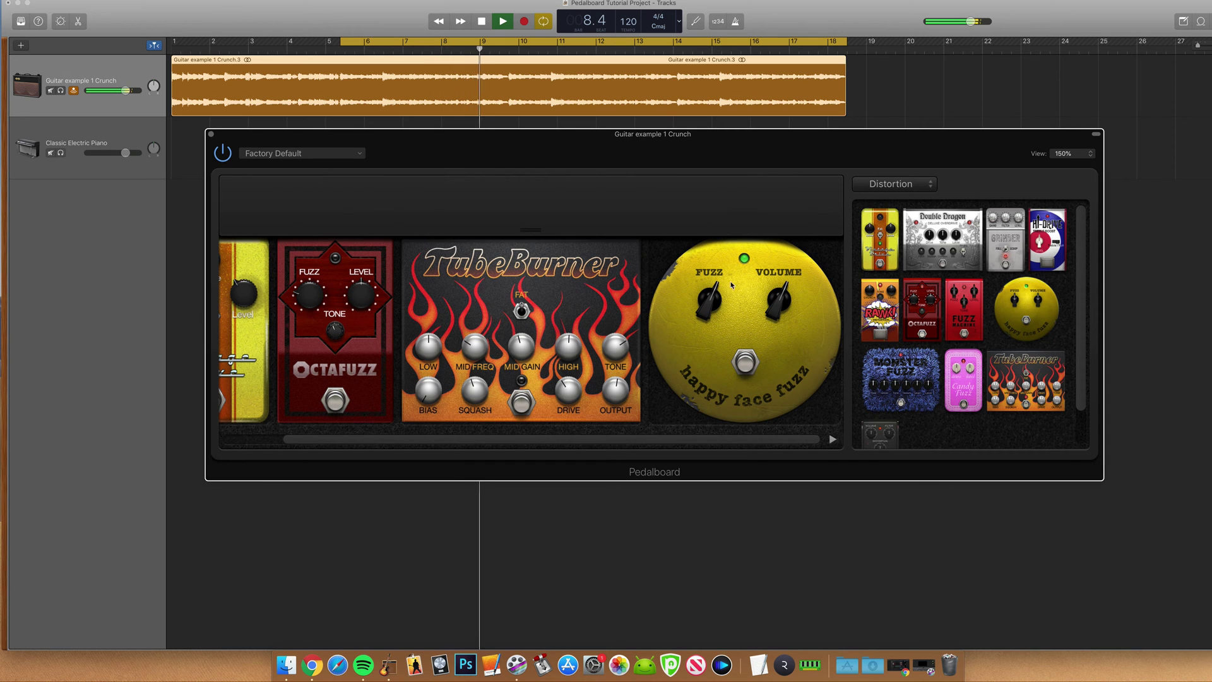
Scroll the board right and raise the Grit pedal's distortion to 15 dB.
{"action": "scroll", "coordinate": [801, 331], "scroll_direction": "right", "scroll_amount": 5}
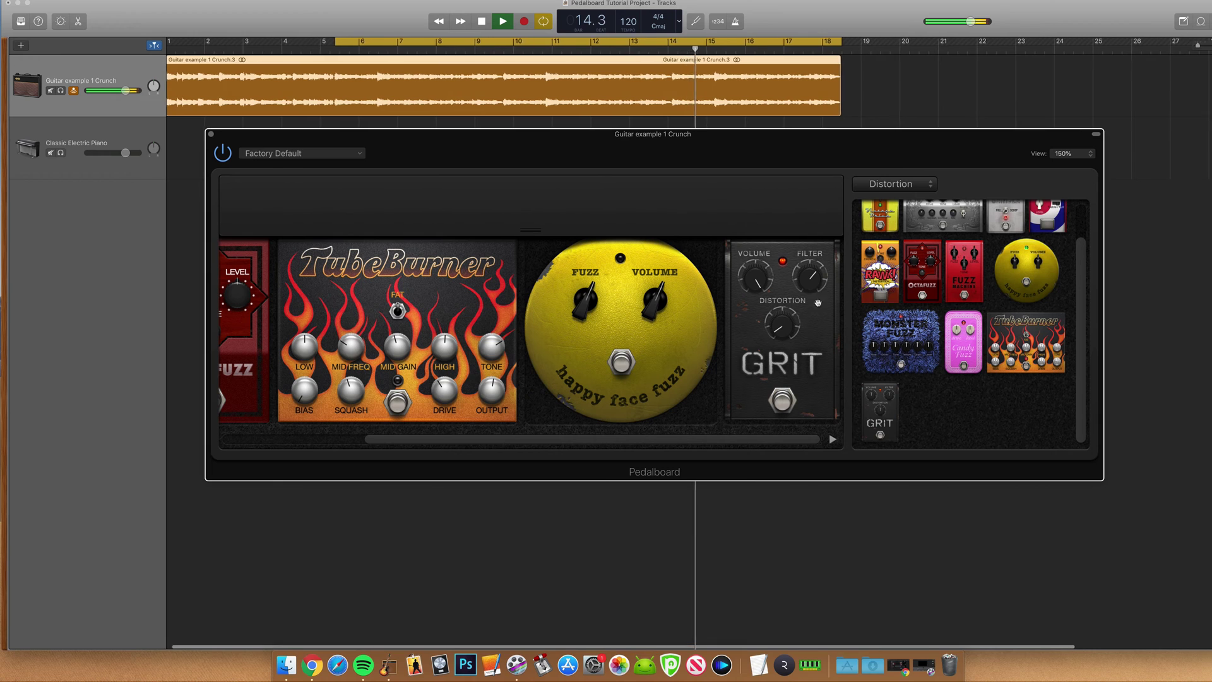
{"action": "mouse_move", "coordinate": [747, 292]}
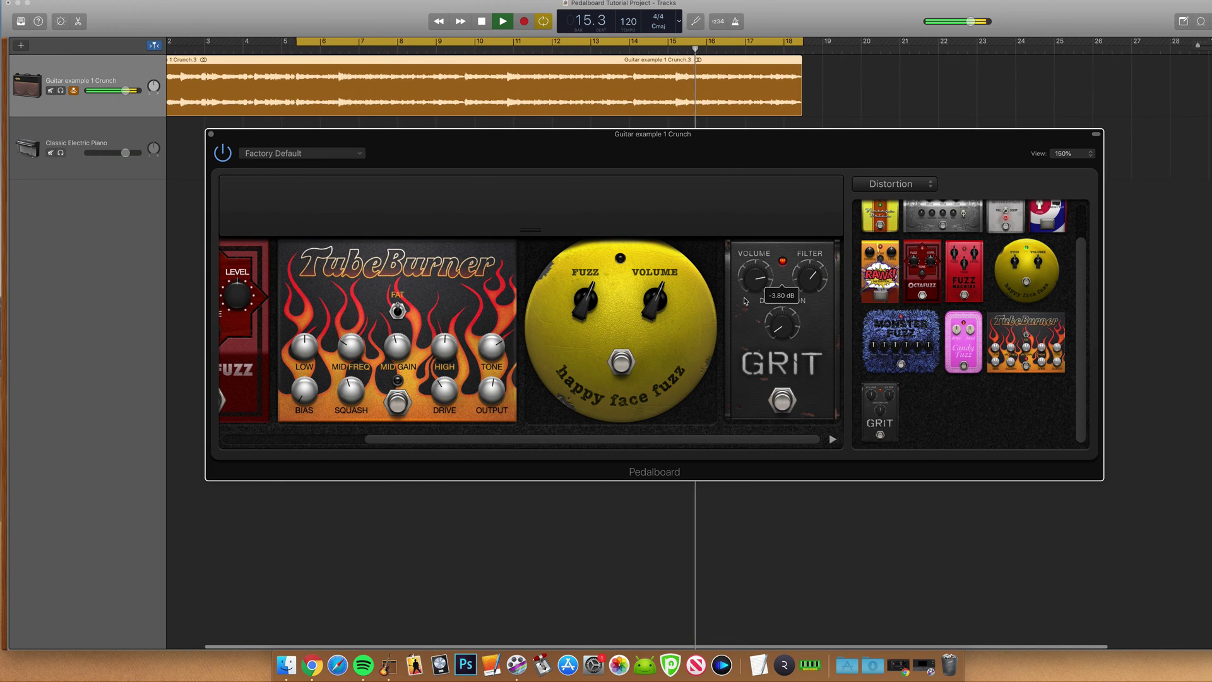
{"action": "left_click_drag", "start_coordinate": [782, 326], "coordinate": [783, 310]}
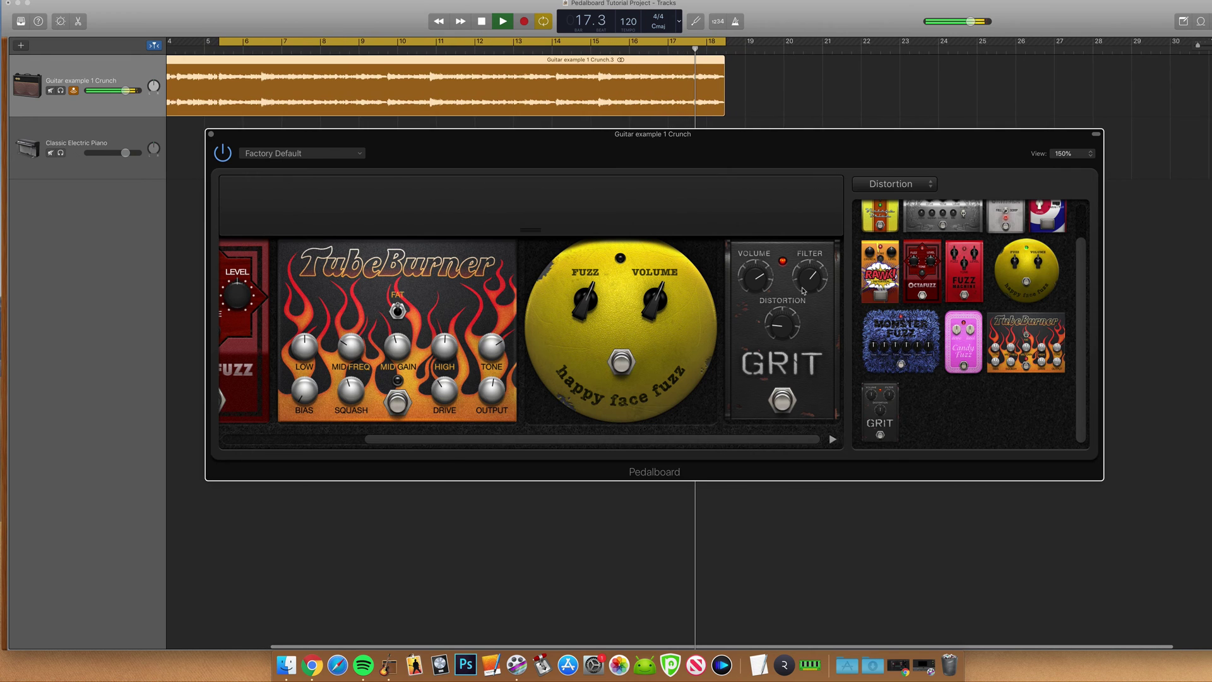
{"action": "mouse_move", "coordinate": [805, 290]}
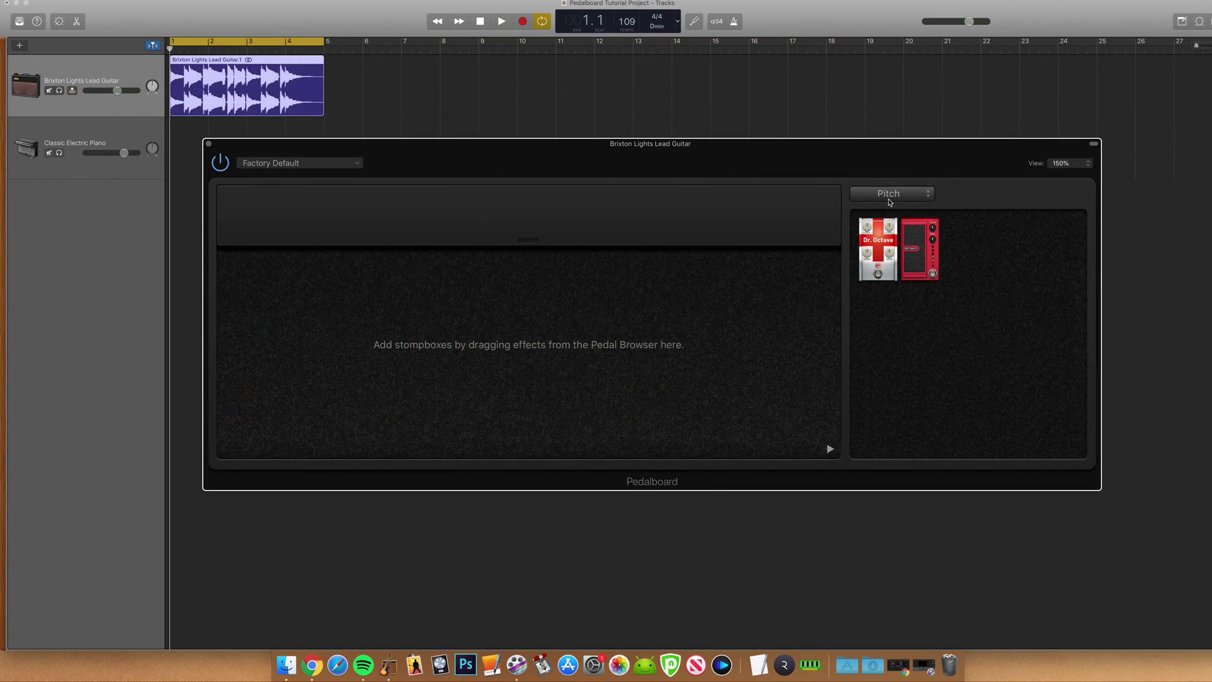
Add Dr. Octave during playback, raise its Octave 2 and Direct levels, and rock the Wham treadle.
{"action": "left_click_drag", "start_coordinate": [889, 239], "coordinate": [349, 325]}
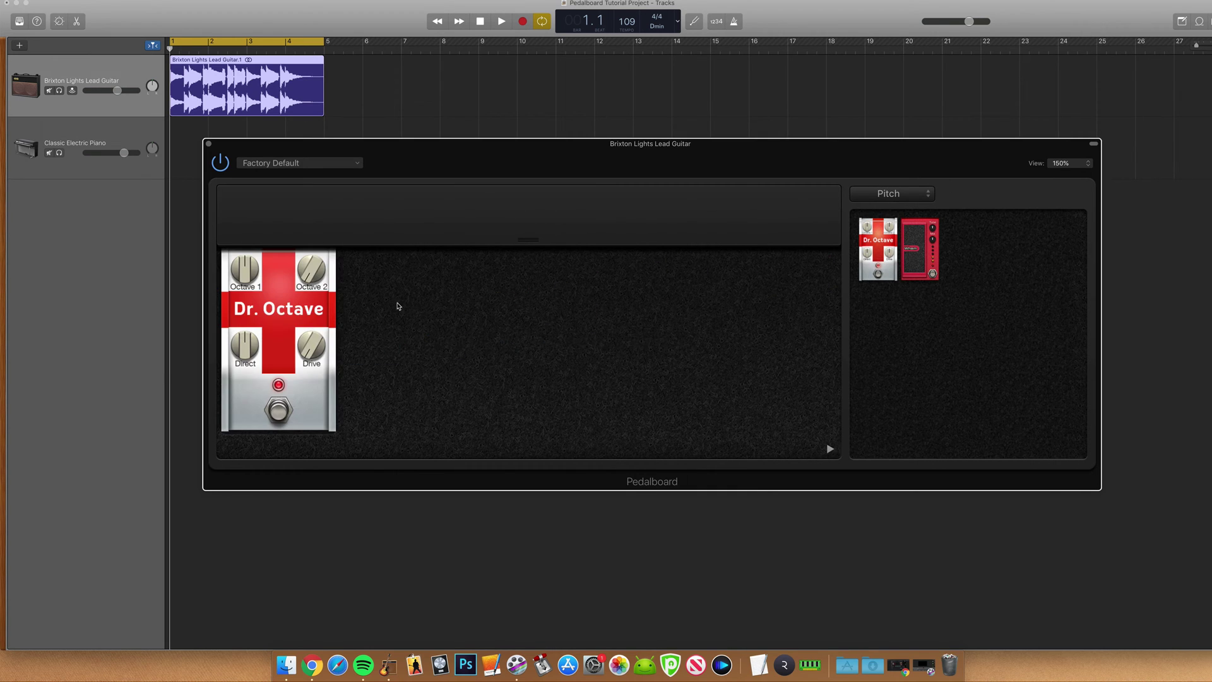
{"action": "key", "text": "space"}
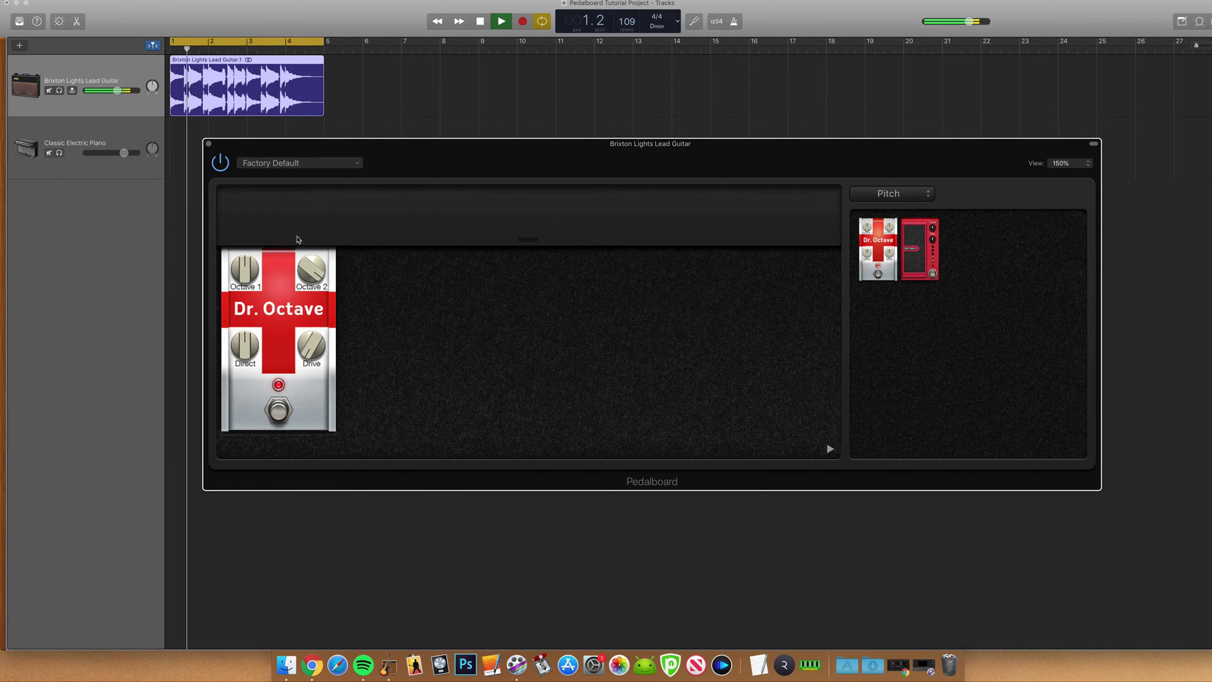
{"action": "left_click_drag", "start_coordinate": [313, 276], "coordinate": [312, 270]}
{"action": "mouse_move", "coordinate": [248, 355]}
{"action": "left_mouse_down"}
{"action": "mouse_move", "coordinate": [248, 338]}
{"action": "mouse_move", "coordinate": [265, 341]}
{"action": "left_mouse_up"}
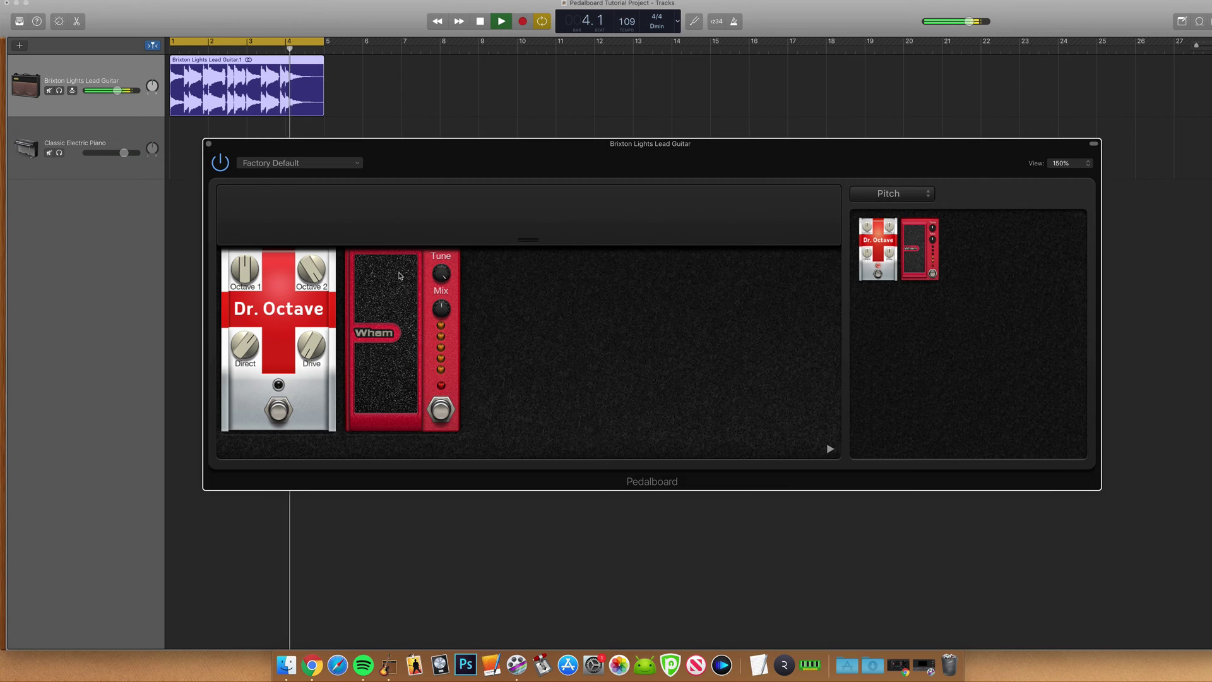
{"action": "mouse_move", "coordinate": [400, 290]}
{"action": "left_mouse_down"}
{"action": "mouse_move", "coordinate": [388, 363]}
{"action": "mouse_move", "coordinate": [395, 271]}
{"action": "mouse_move", "coordinate": [399, 284]}
{"action": "left_mouse_up"}
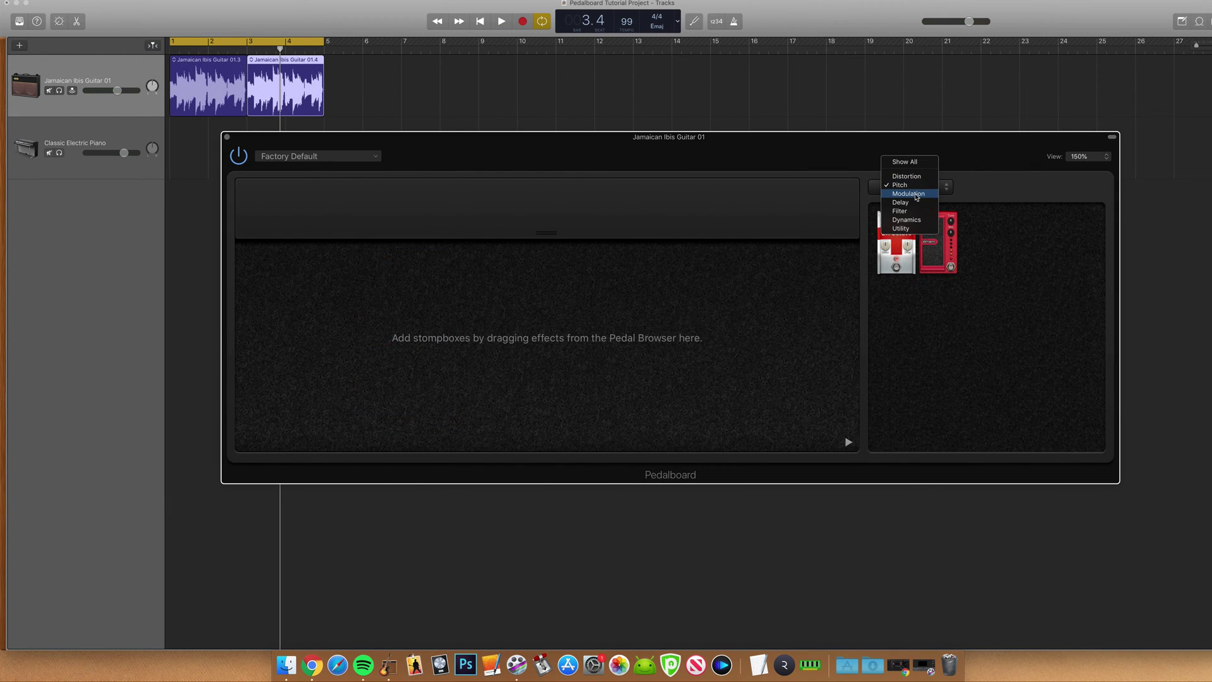
List the Modulation pedals and add Heavenly Chorus with its feedback adjusted during playback.
{"action": "left_click", "coordinate": [916, 196]}
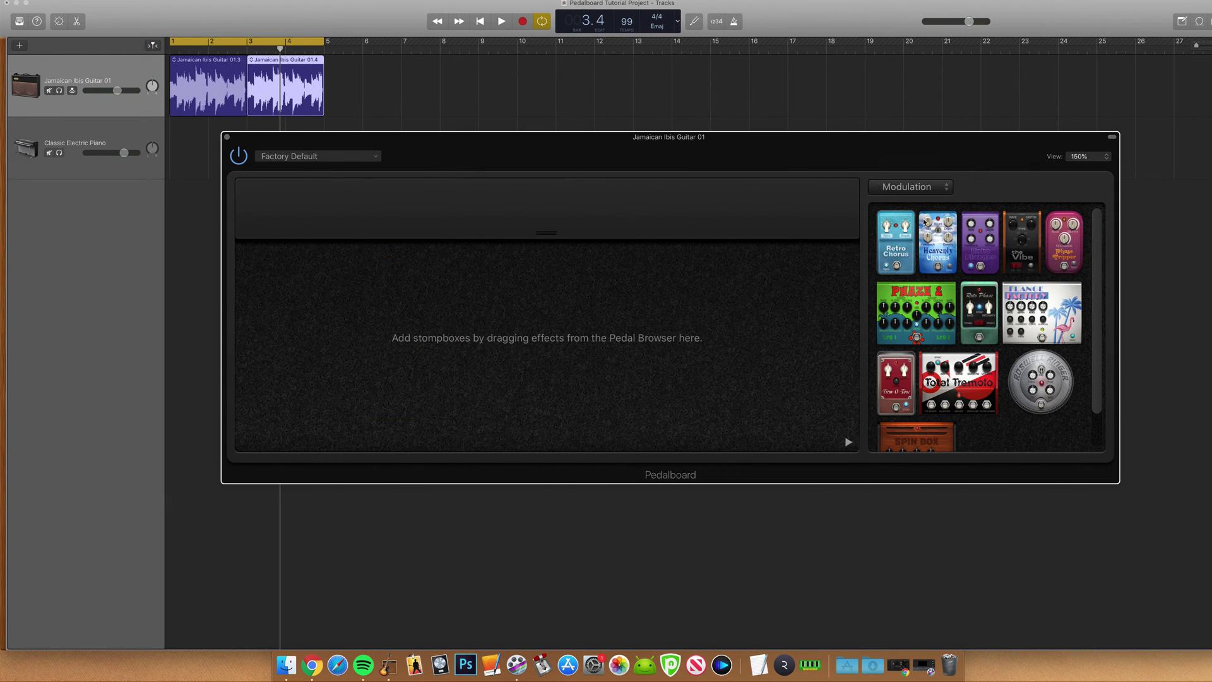
{"action": "key", "text": "space"}
{"action": "left_click_drag", "start_coordinate": [926, 232], "coordinate": [392, 344]}
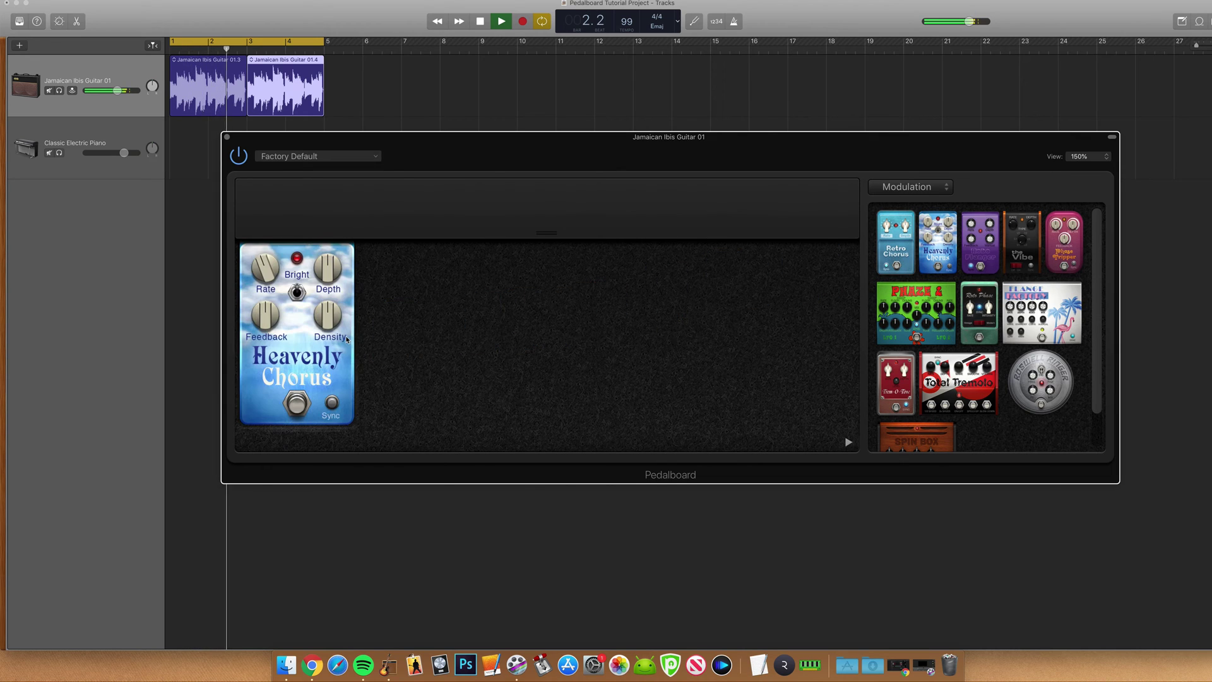
{"action": "left_click_drag", "start_coordinate": [265, 327], "coordinate": [266, 310]}
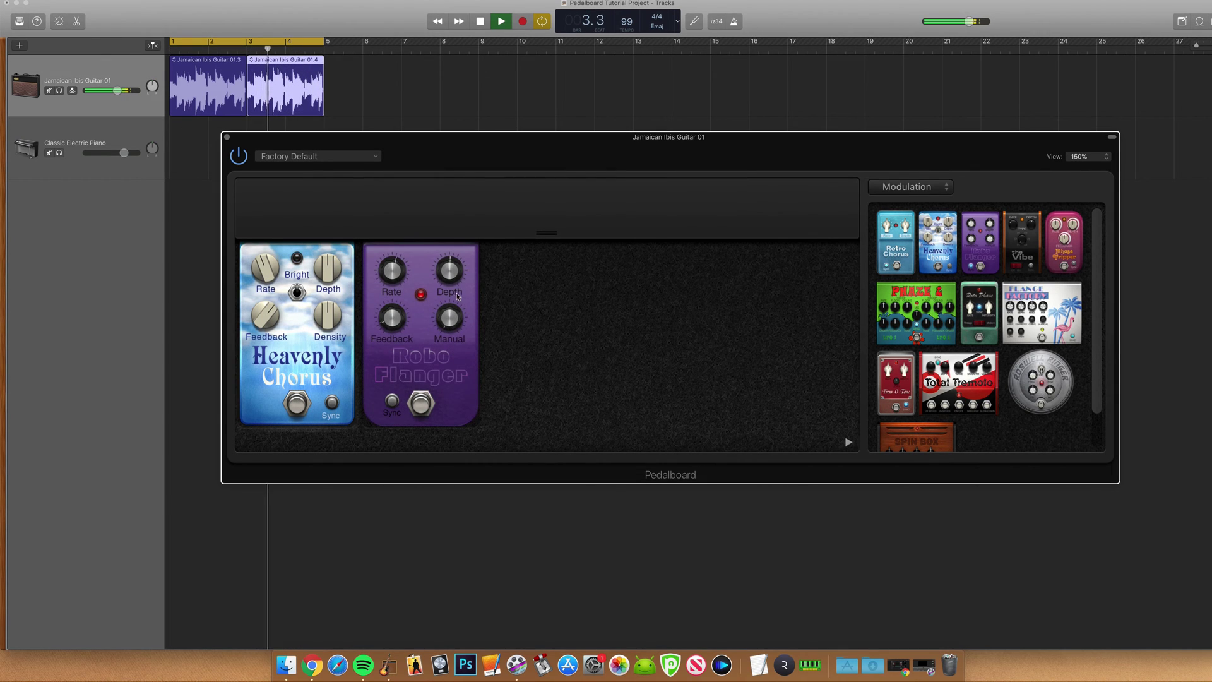
Raise Robo Flanger depth to 53.5% and bypass it, set Trem-O-Tone depth to 96%, then add Spin Box.
{"action": "left_click", "coordinate": [448, 277]}
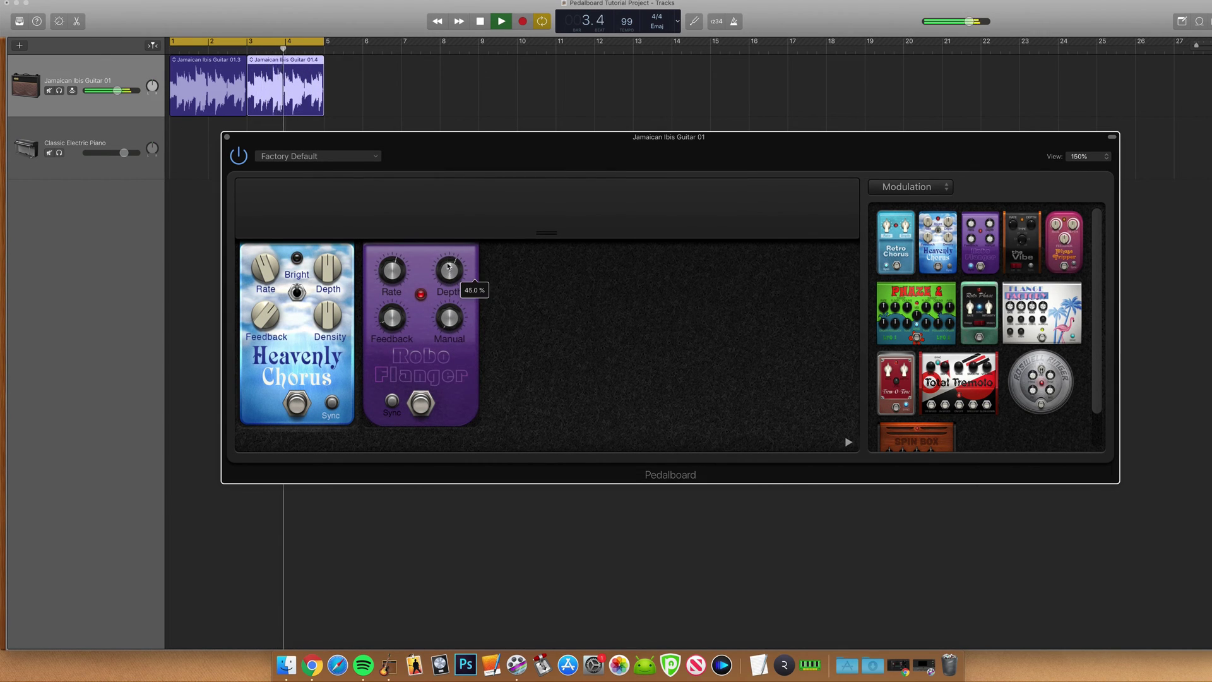
{"action": "left_click_drag", "start_coordinate": [448, 261], "coordinate": [450, 260]}
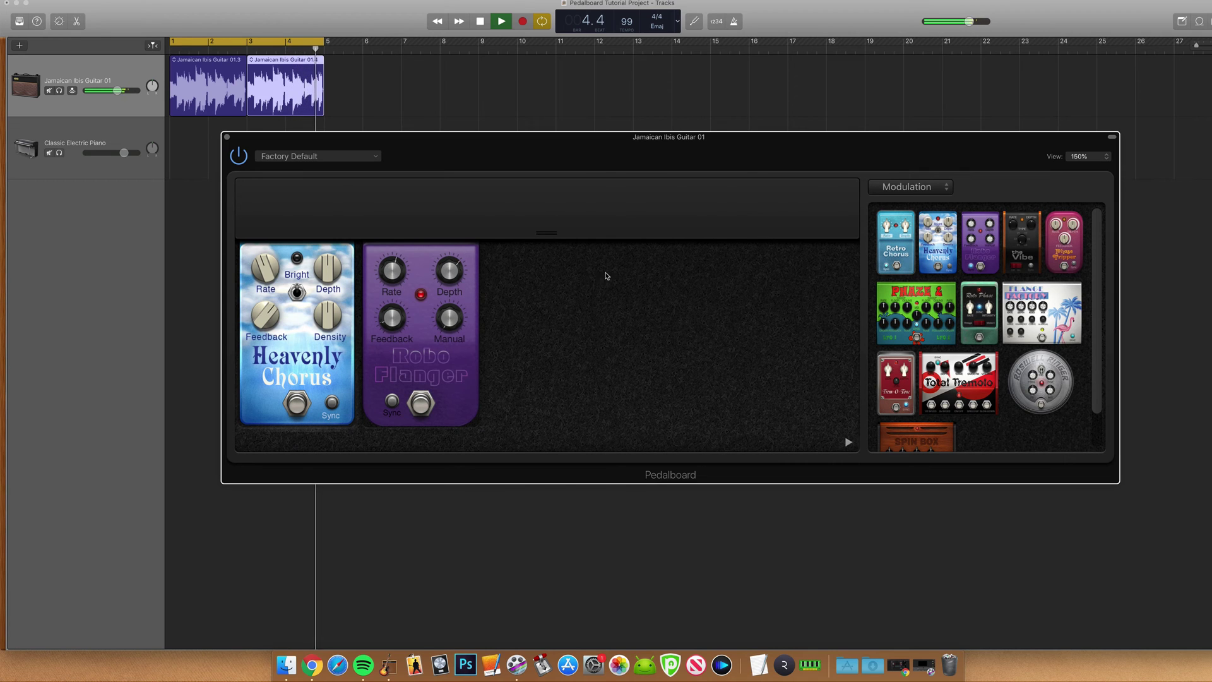
{"action": "left_click", "coordinate": [423, 409]}
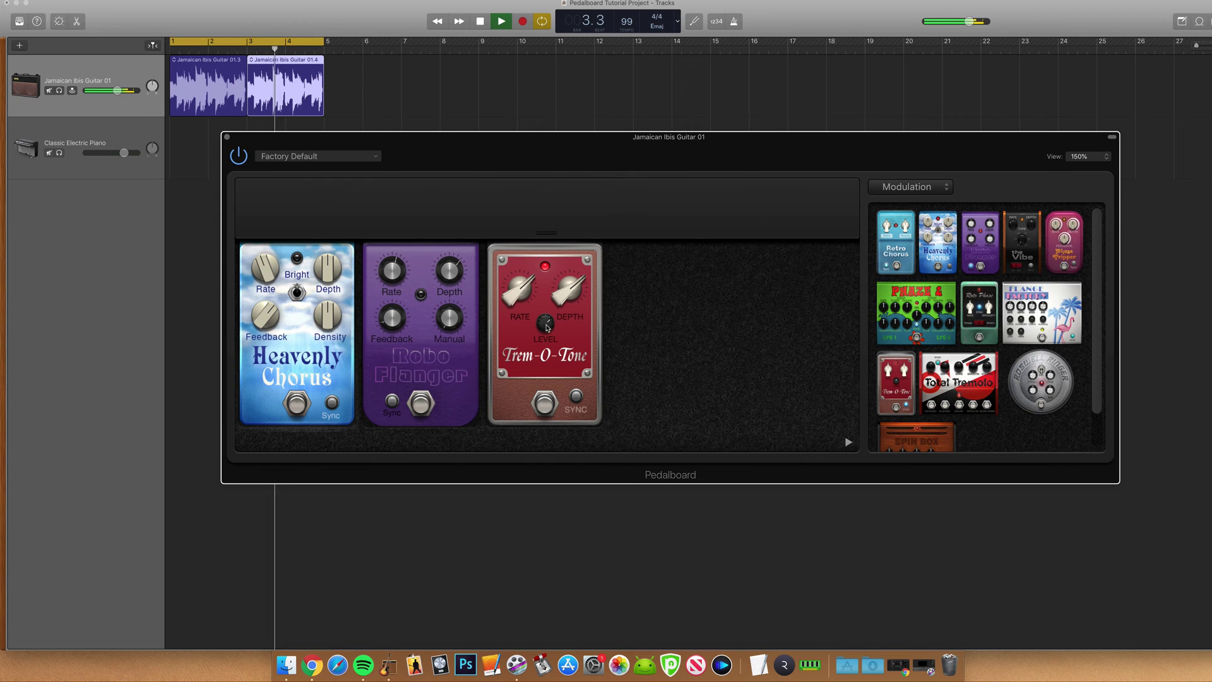
{"action": "left_click_drag", "start_coordinate": [566, 303], "coordinate": [573, 272]}
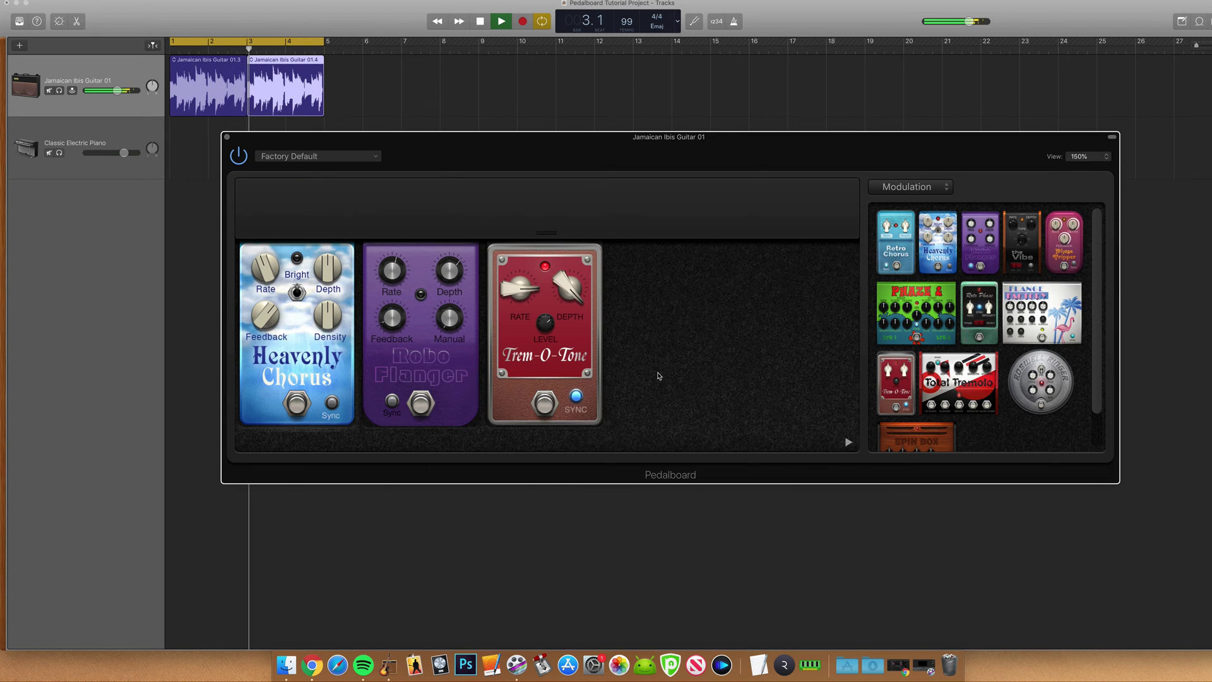
{"action": "left_click_drag", "start_coordinate": [916, 439], "coordinate": [763, 327]}
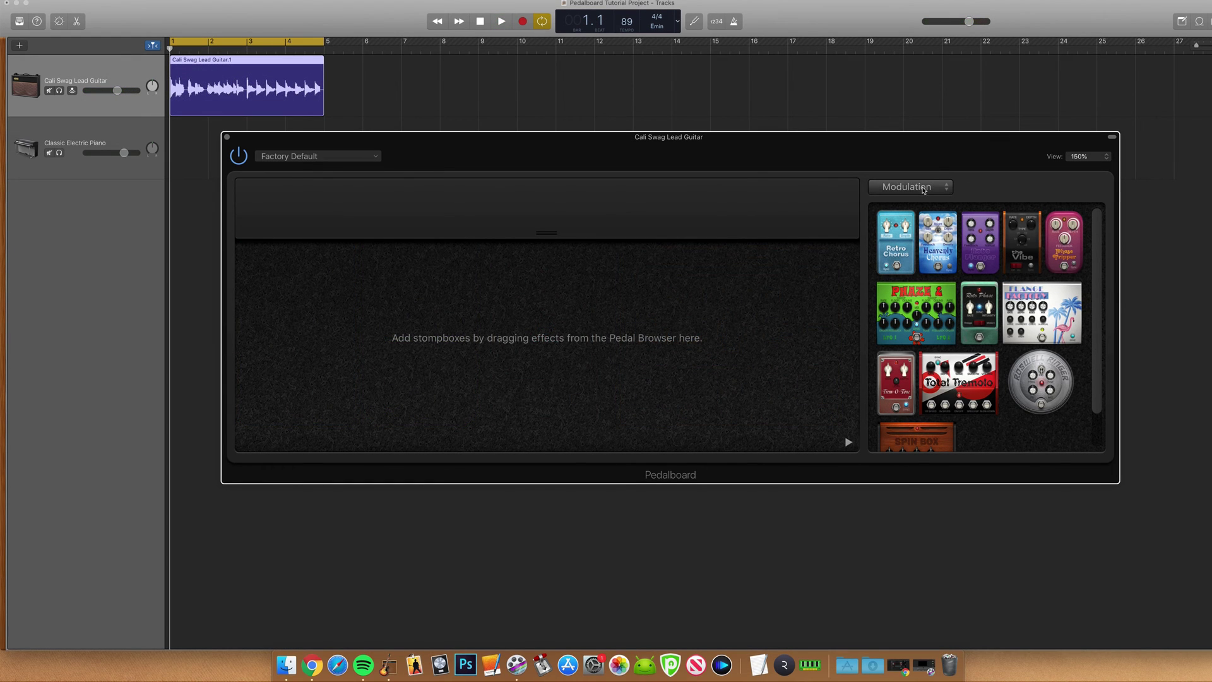
From the Delay pedals, add Blue Echo with more repeats and tempo sync, then a Tie Dye Delay with its time adjusted.
{"action": "left_click", "coordinate": [924, 189]}
{"action": "left_click", "coordinate": [908, 194]}
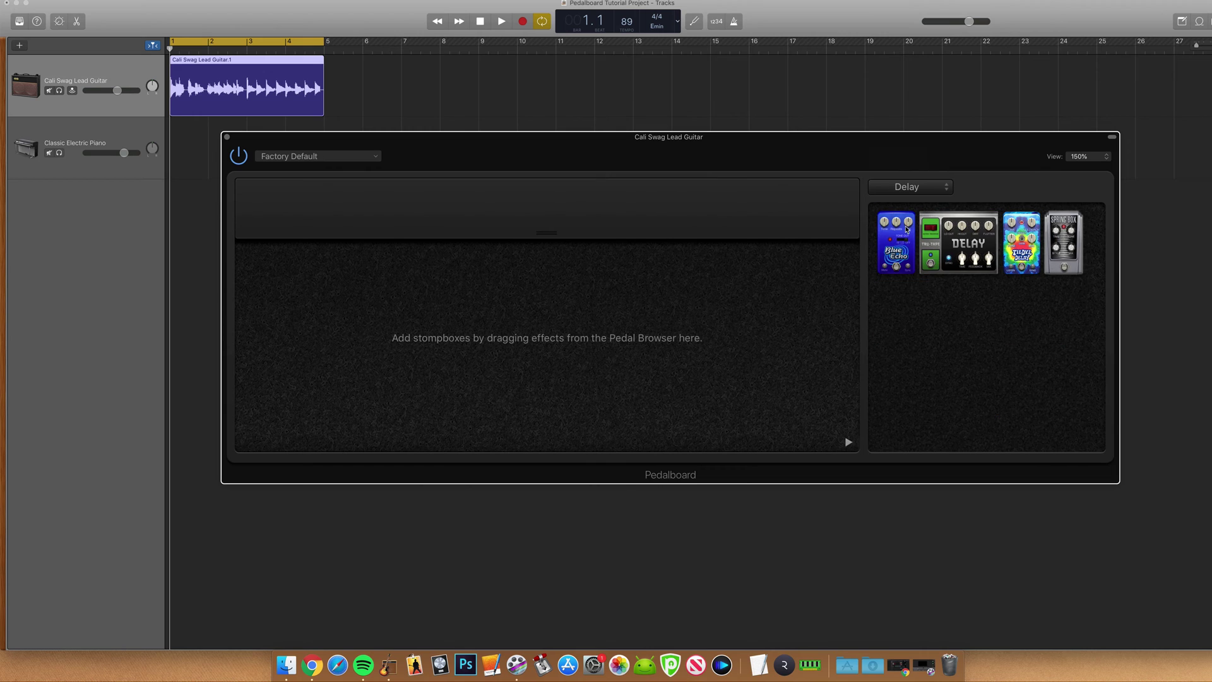
{"action": "key", "text": "space"}
{"action": "left_click_drag", "start_coordinate": [907, 251], "coordinate": [365, 328]}
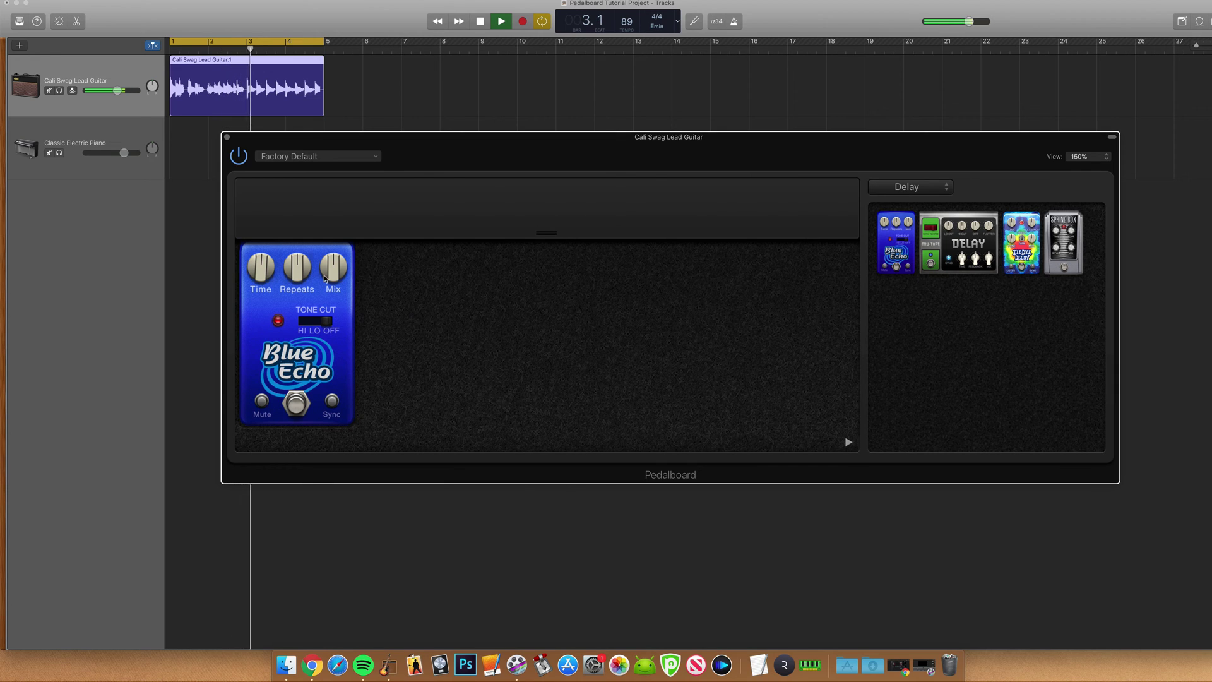
{"action": "left_click_drag", "start_coordinate": [294, 276], "coordinate": [311, 258]}
{"action": "left_click", "coordinate": [334, 402]}
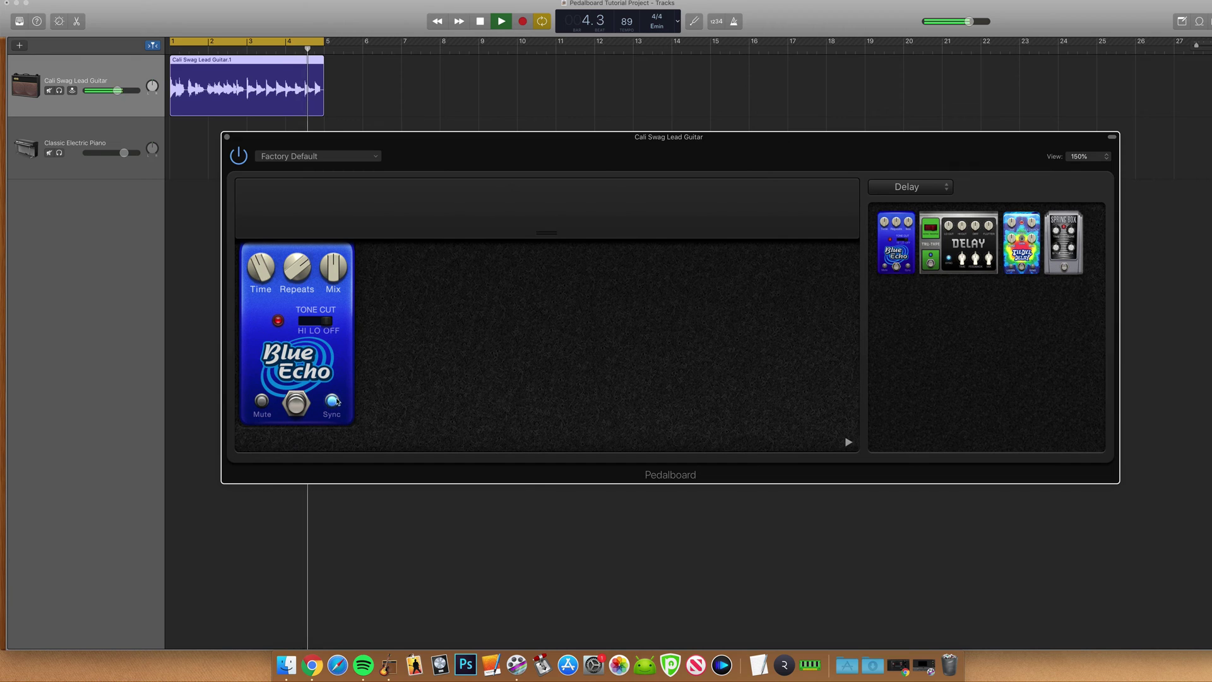
{"action": "left_click_drag", "start_coordinate": [1022, 243], "coordinate": [537, 341]}
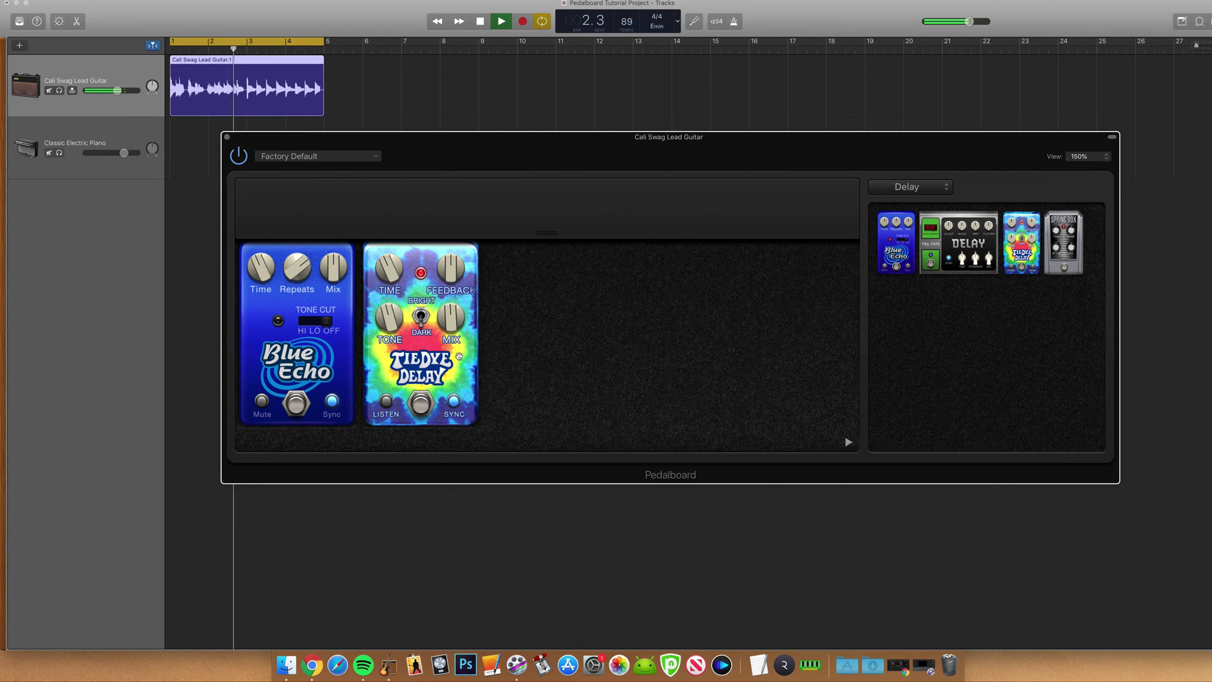
{"action": "left_click_drag", "start_coordinate": [396, 275], "coordinate": [392, 256]}
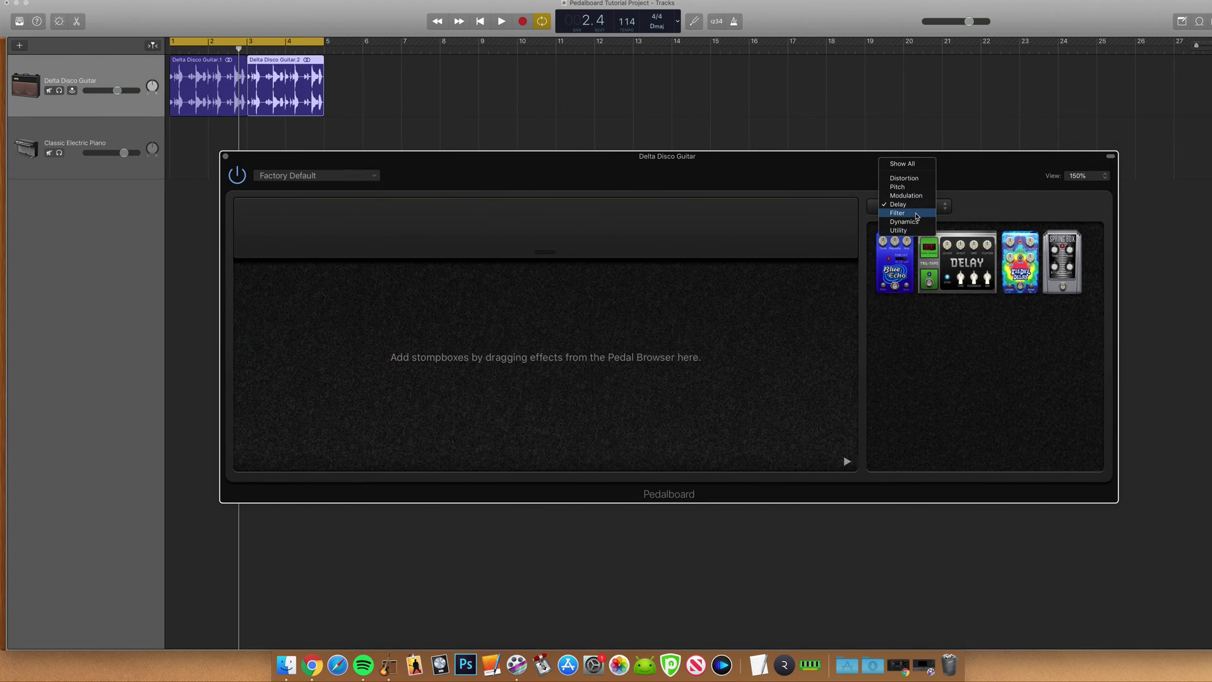
From the Filter pedals, add Auto-Funk with cutoff at 78%, then a wah and a second blue wah.
{"action": "left_click", "coordinate": [916, 214]}
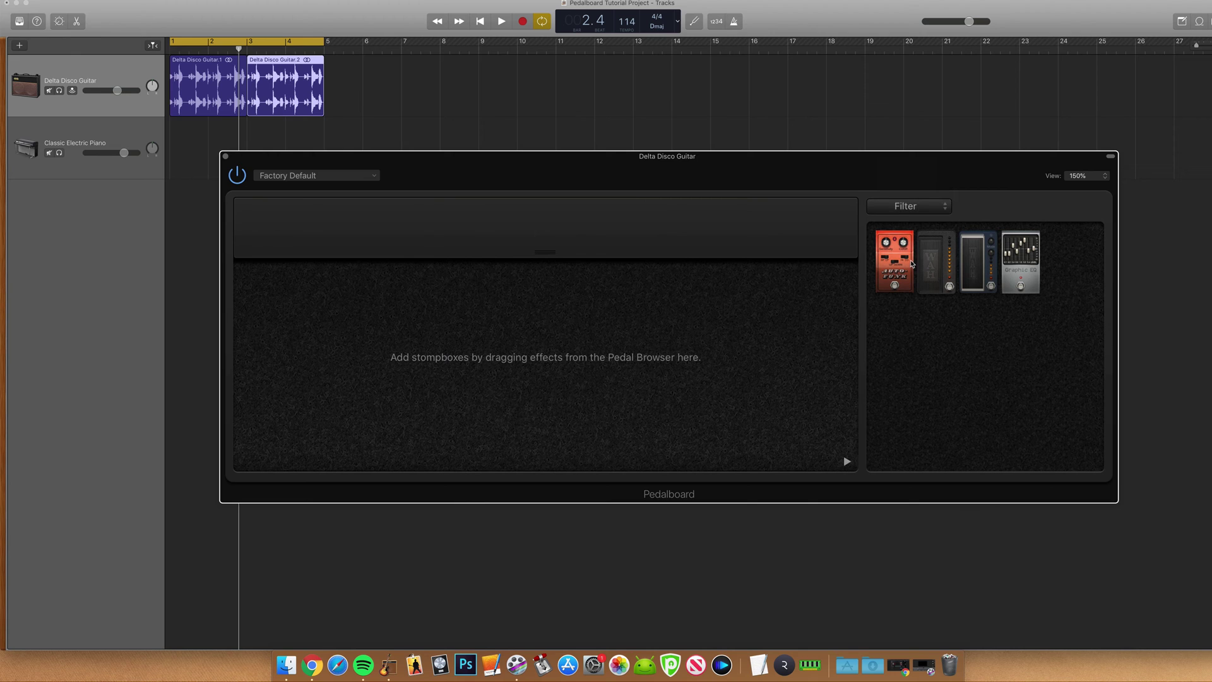
{"action": "key", "text": "space"}
{"action": "left_click_drag", "start_coordinate": [911, 264], "coordinate": [324, 354]}
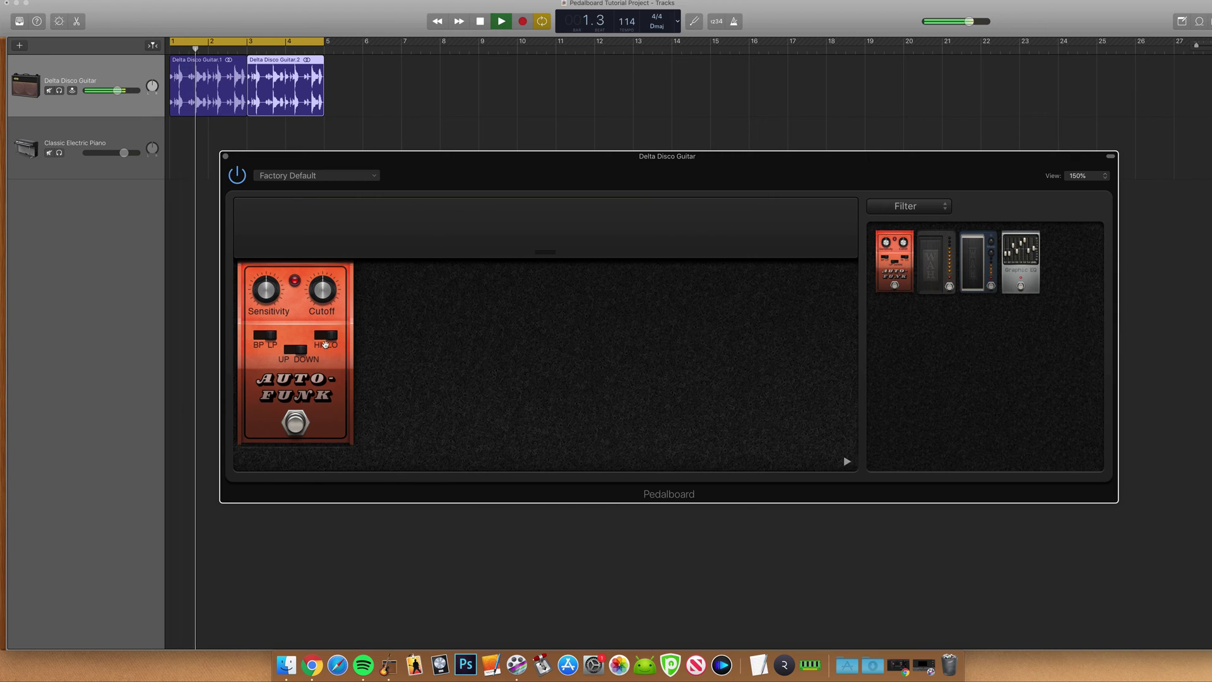
{"action": "left_click_drag", "start_coordinate": [322, 290], "coordinate": [322, 267]}
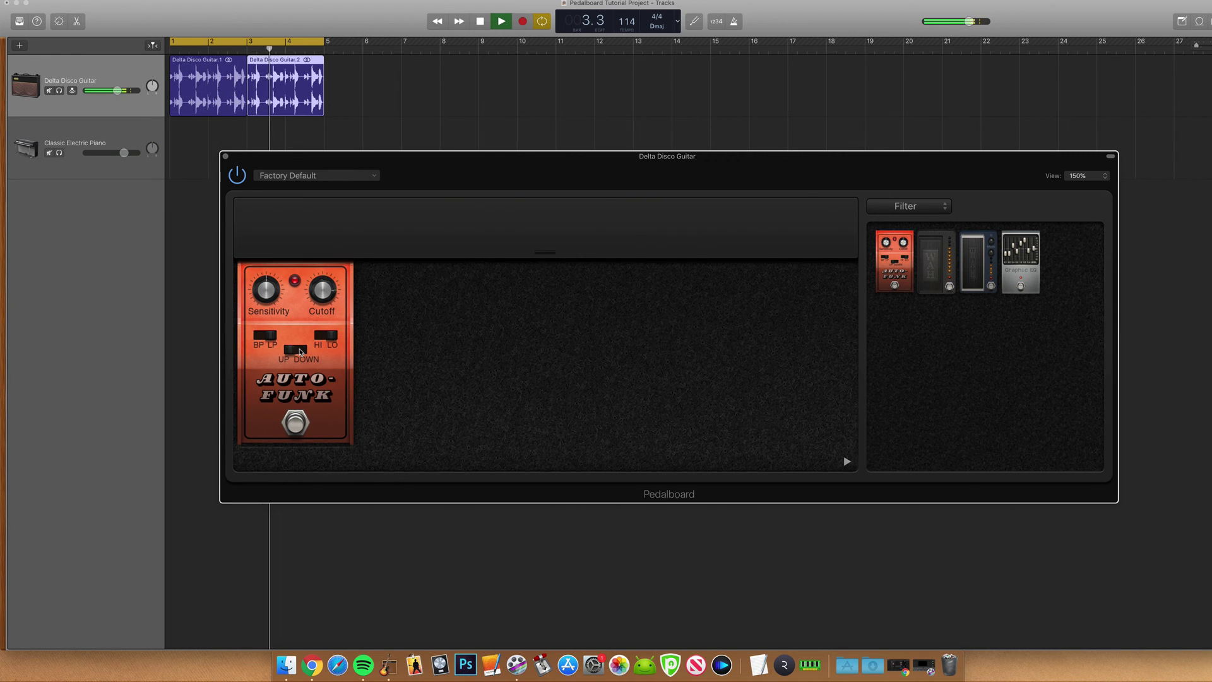
{"action": "left_click_drag", "start_coordinate": [936, 262], "coordinate": [412, 367]}
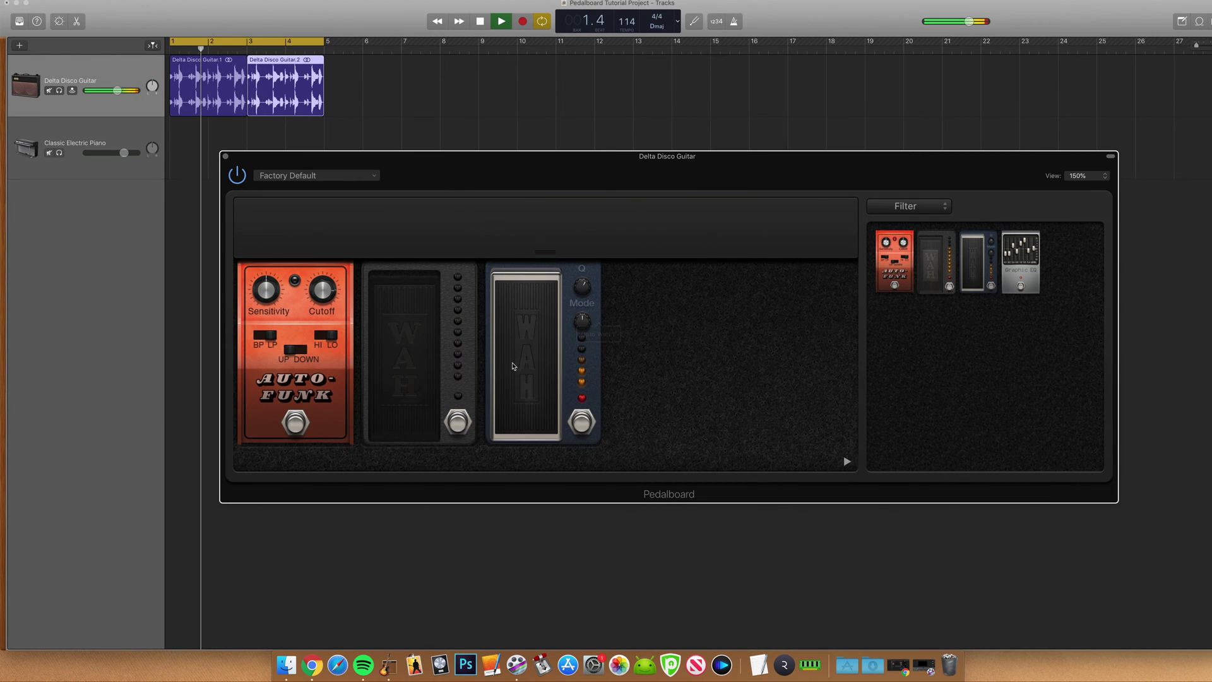
{"action": "mouse_move", "coordinate": [522, 354]}
{"action": "left_mouse_down"}
{"action": "mouse_move", "coordinate": [523, 385]}
{"action": "mouse_move", "coordinate": [524, 303]}
{"action": "mouse_move", "coordinate": [523, 370]}
{"action": "mouse_move", "coordinate": [529, 354]}
{"action": "left_mouse_up"}
Place the Squash Compressor beside the blue wah, then list the Utility pedals.
{"action": "left_click", "coordinate": [909, 205]}
{"action": "left_click", "coordinate": [920, 215]}
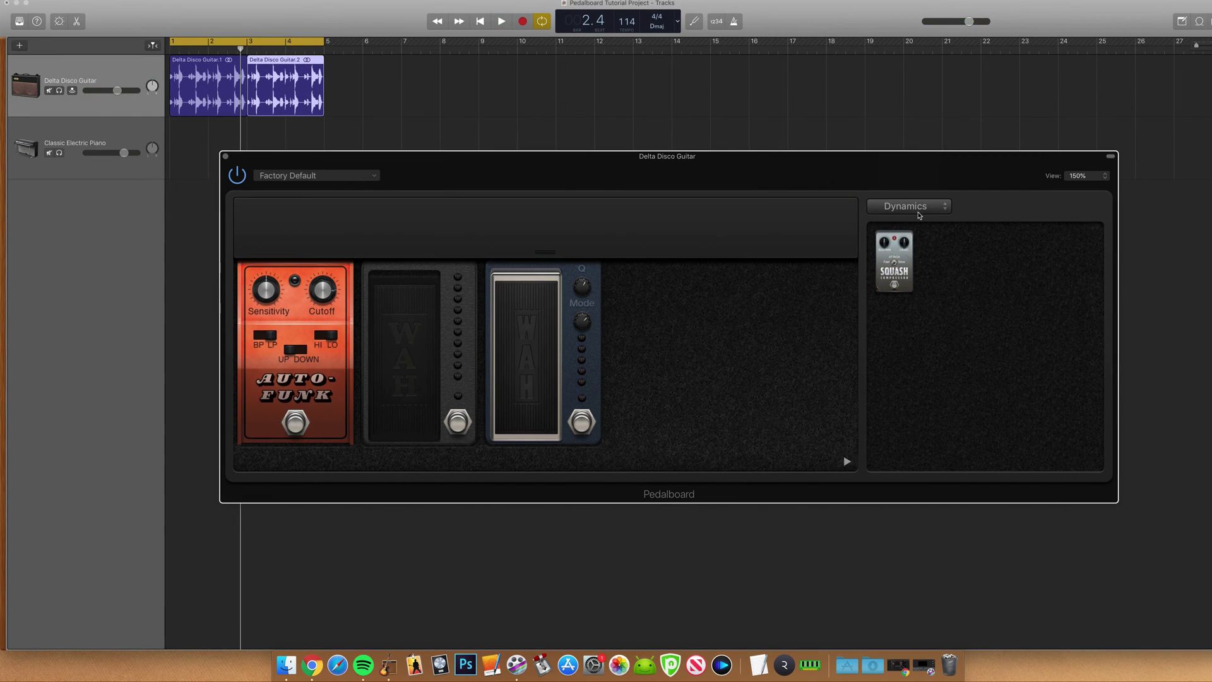
{"action": "left_click_drag", "start_coordinate": [901, 264], "coordinate": [715, 343]}
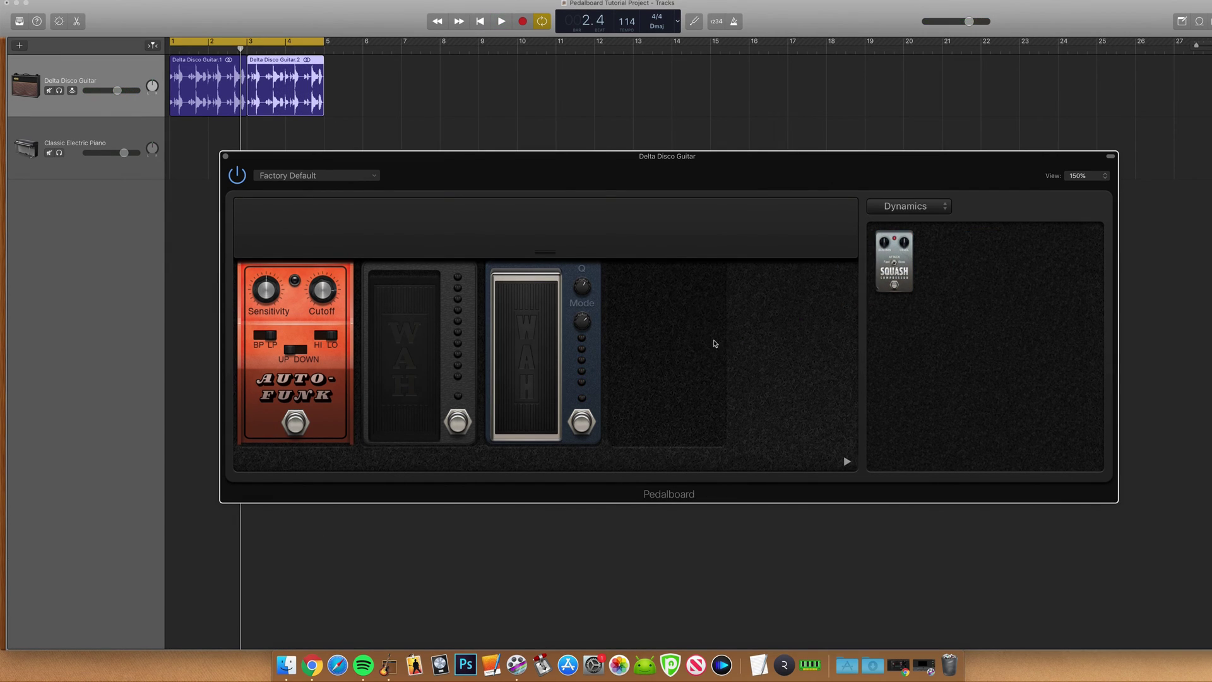
{"action": "left_click_drag", "start_coordinate": [716, 343], "coordinate": [717, 341]}
{"action": "left_click", "coordinate": [918, 207]}
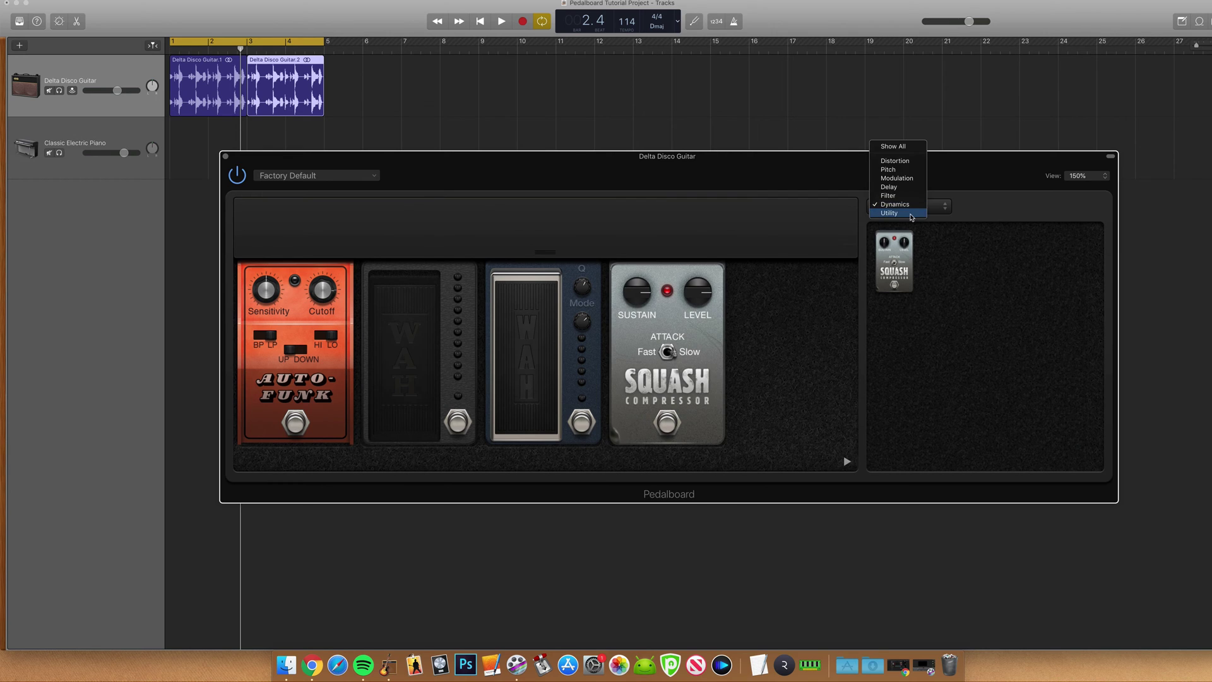
{"action": "left_click", "coordinate": [911, 215]}
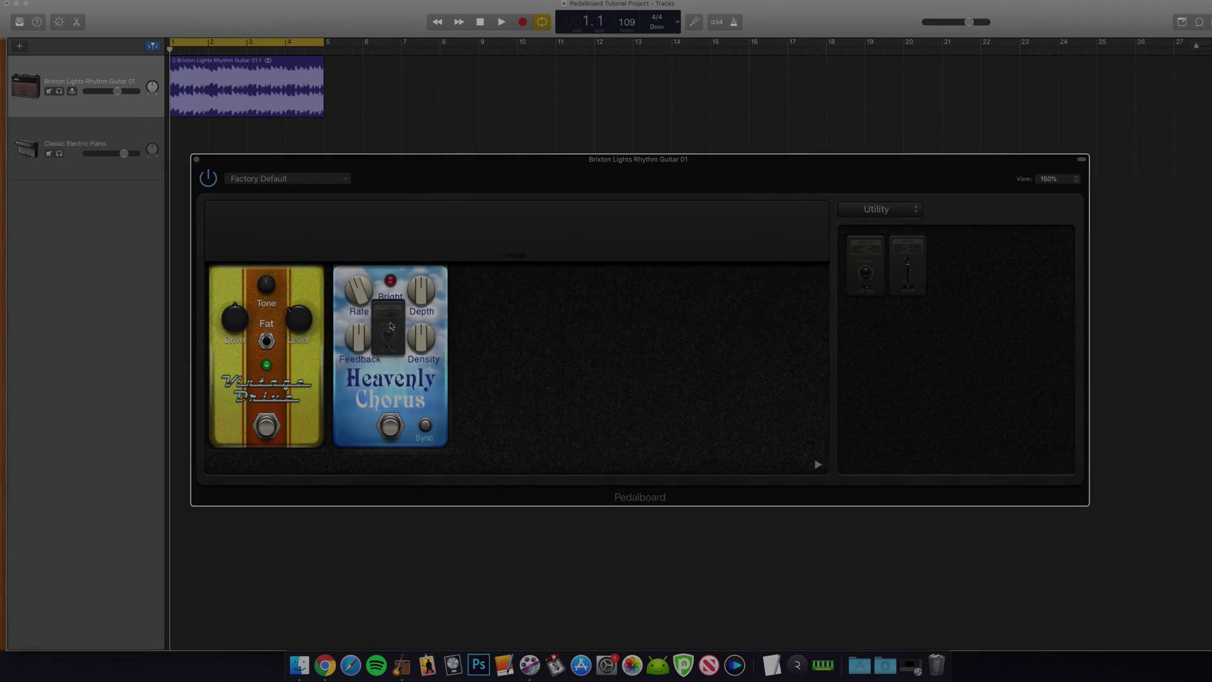
Insert a Splitter between Vintage Drive and Heavenly Chorus, and a Squash Compressor between Chorus and Mixer.
{"action": "left_click_drag", "start_coordinate": [391, 326], "coordinate": [351, 349]}
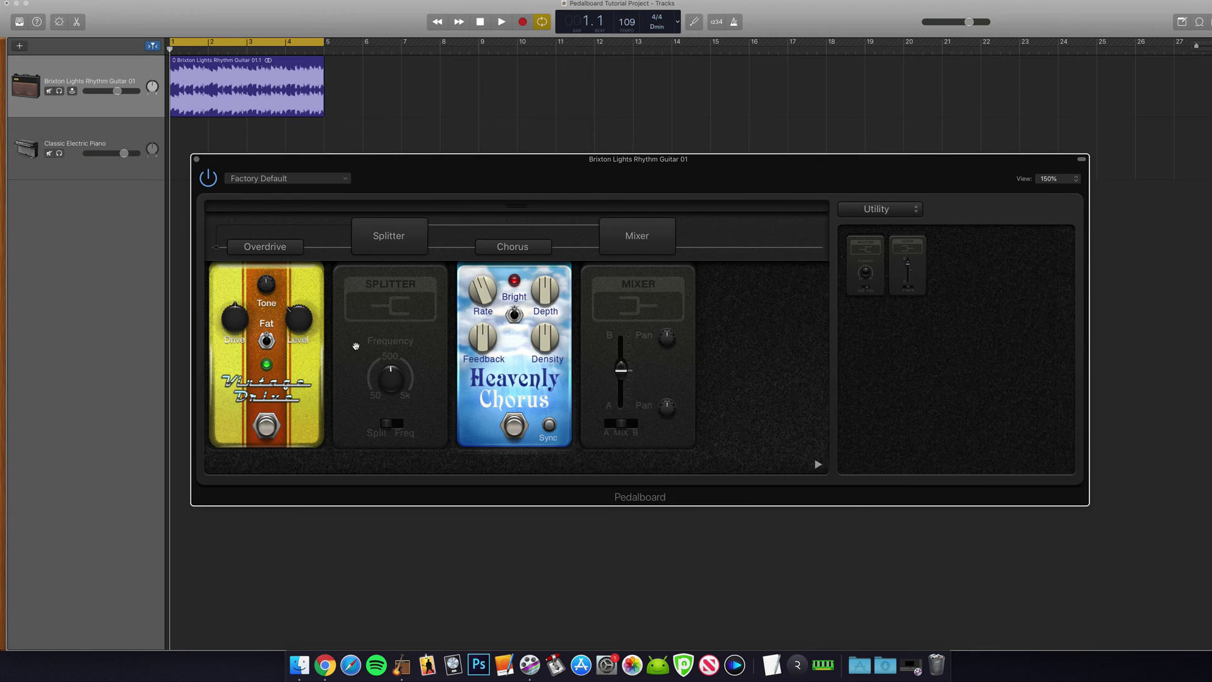
{"action": "left_click", "coordinate": [863, 212]}
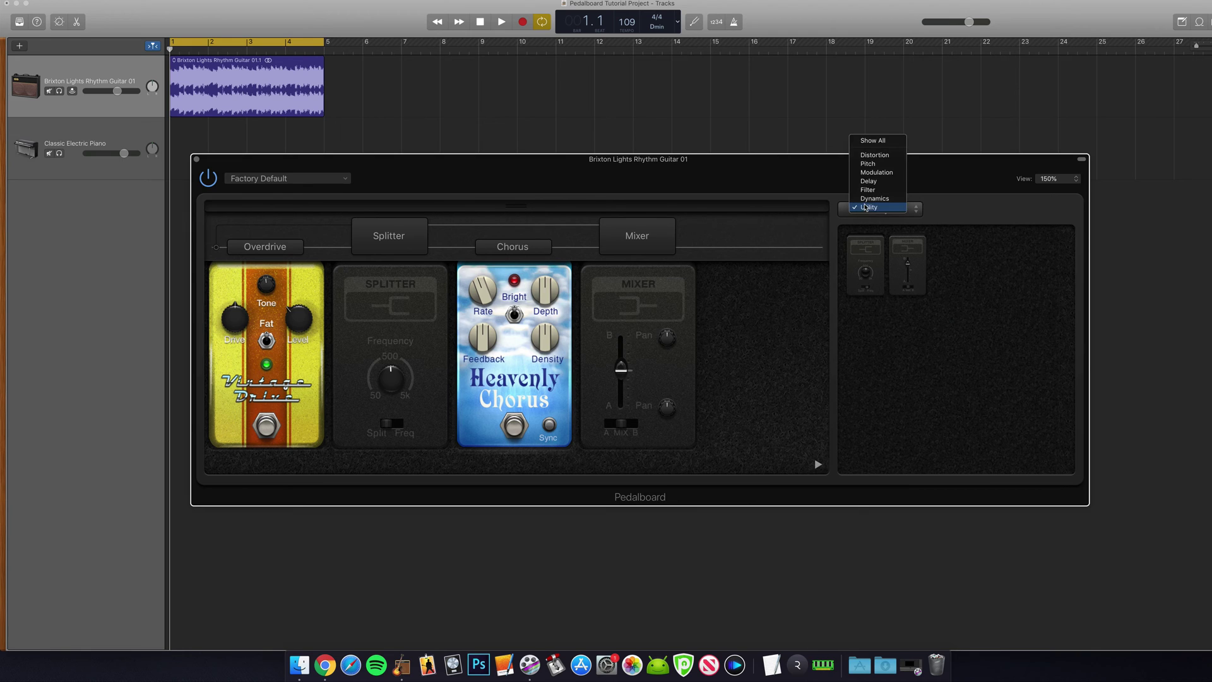
{"action": "left_click", "coordinate": [867, 201]}
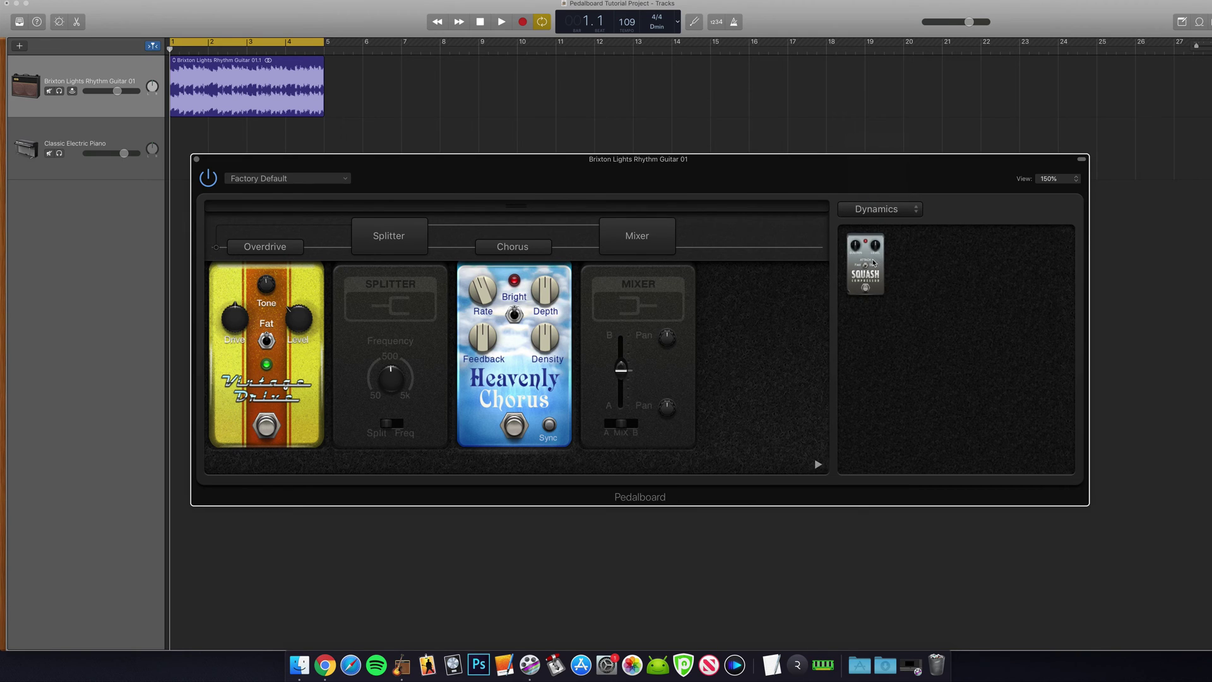
{"action": "left_click_drag", "start_coordinate": [874, 262], "coordinate": [611, 351]}
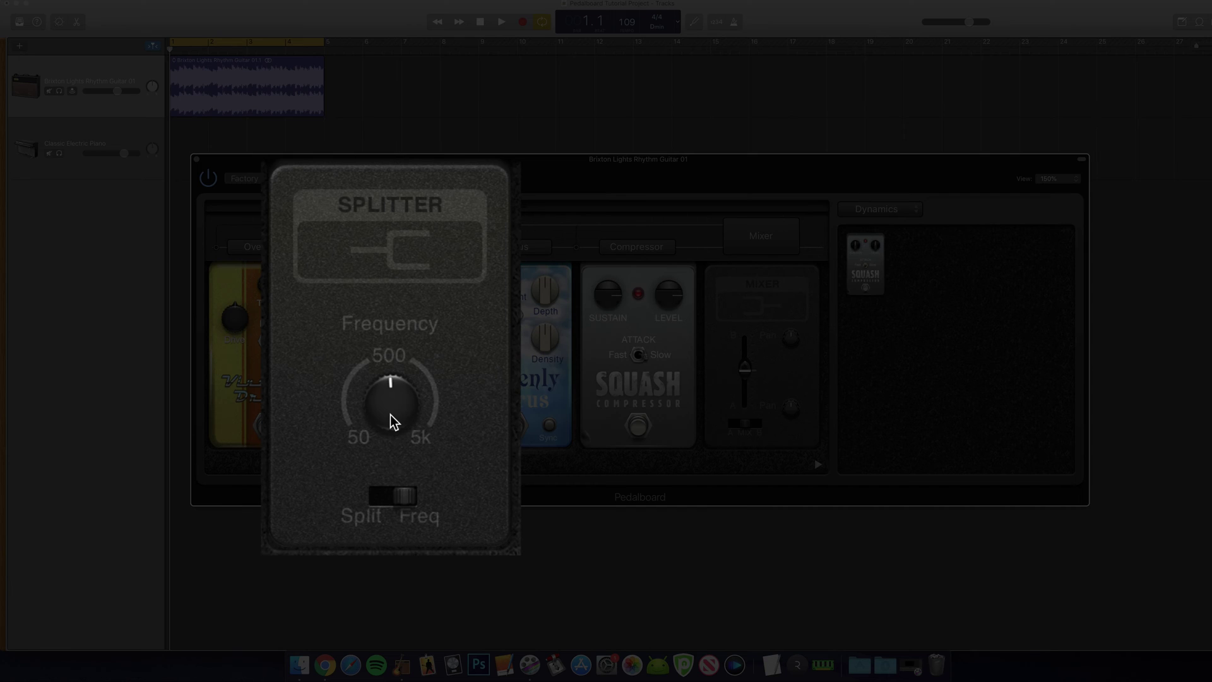
Set the Splitter to about 1100 Hz, recentre the Mixer blend, and pan A to -73%, B to 15%.
{"action": "mouse_move", "coordinate": [390, 414]}
{"action": "left_mouse_down"}
{"action": "mouse_move", "coordinate": [405, 341]}
{"action": "mouse_move", "coordinate": [393, 417]}
{"action": "mouse_move", "coordinate": [393, 406]}
{"action": "left_mouse_up"}
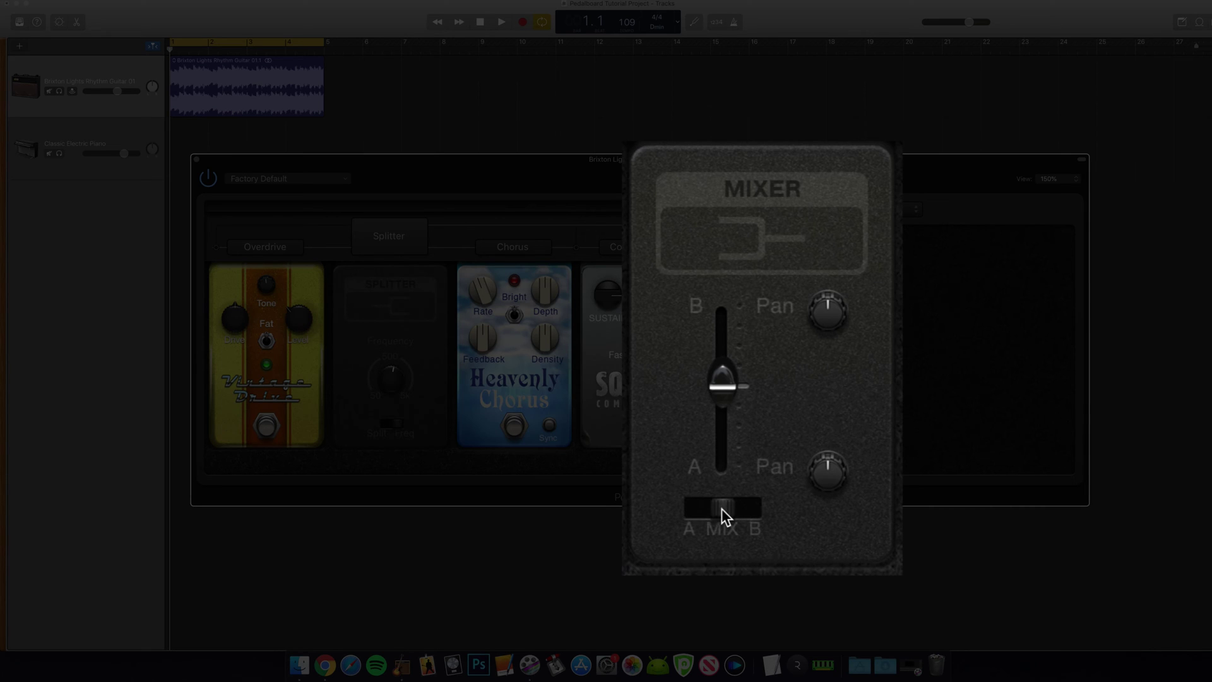
{"action": "left_click_drag", "start_coordinate": [722, 509], "coordinate": [754, 509]}
{"action": "left_click", "coordinate": [723, 509]}
{"action": "left_click_drag", "start_coordinate": [820, 481], "coordinate": [836, 423]}
{"action": "left_click_drag", "start_coordinate": [827, 316], "coordinate": [791, 348]}
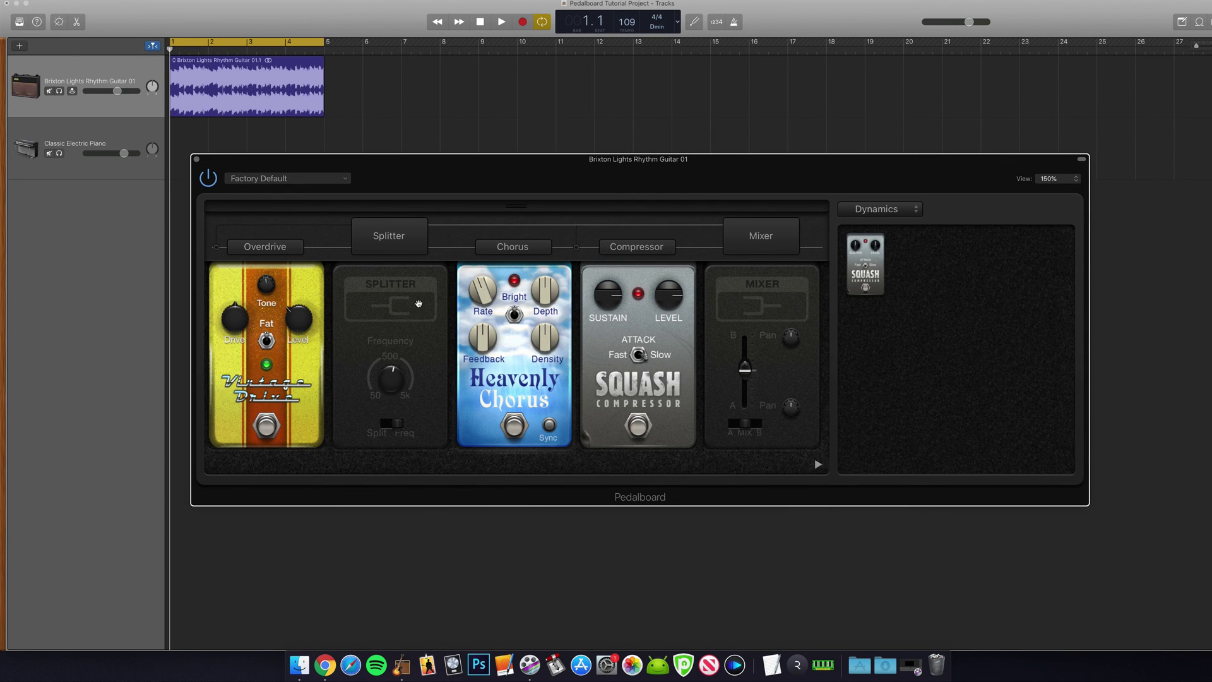
Undo moving the Splitter after the Chorus, flip its Split/Freq mode, and slow the Chorus rate to about 0.12 Hz.
{"action": "left_click_drag", "start_coordinate": [418, 315], "coordinate": [550, 316]}
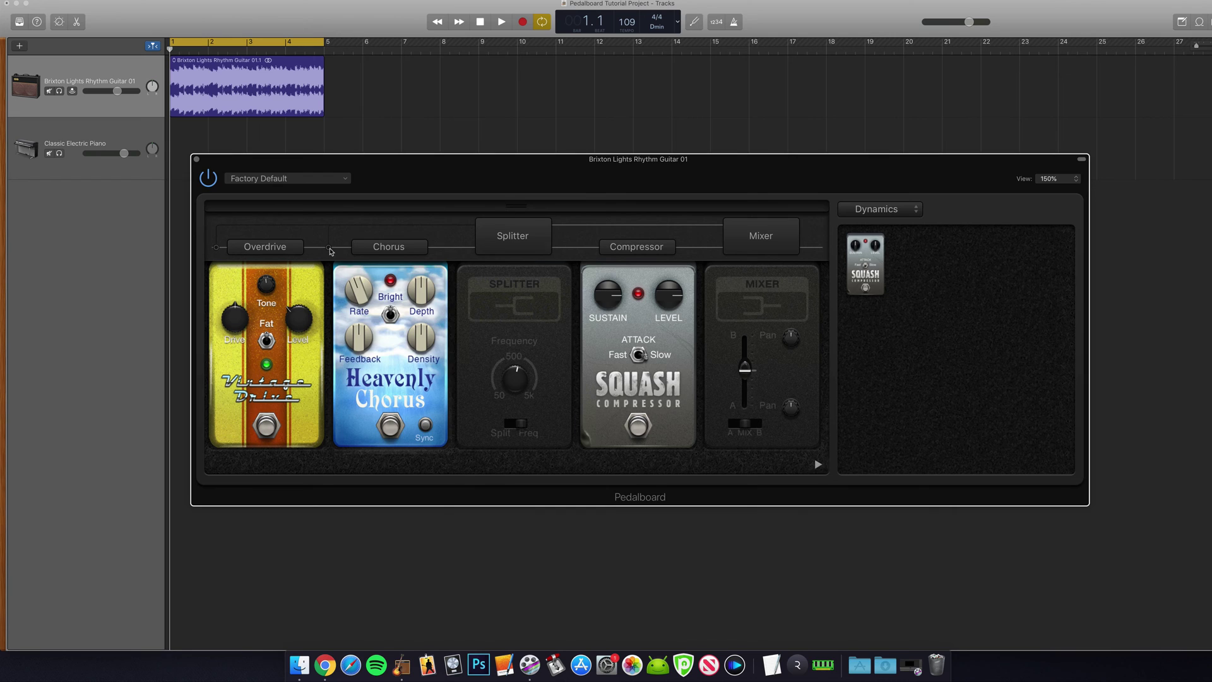
{"action": "key", "text": "super+z"}
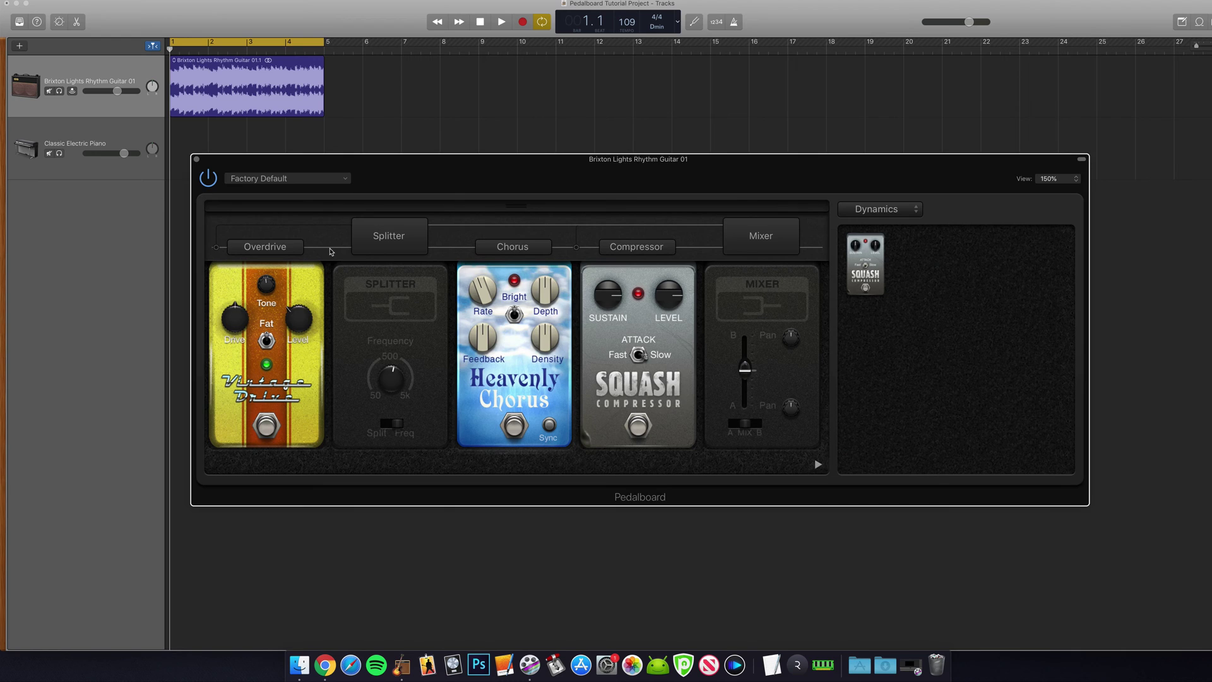
{"action": "left_click", "coordinate": [270, 433]}
{"action": "left_click", "coordinate": [270, 433]}
{"action": "left_click", "coordinate": [394, 426]}
{"action": "left_click_drag", "start_coordinate": [482, 289], "coordinate": [481, 317]}
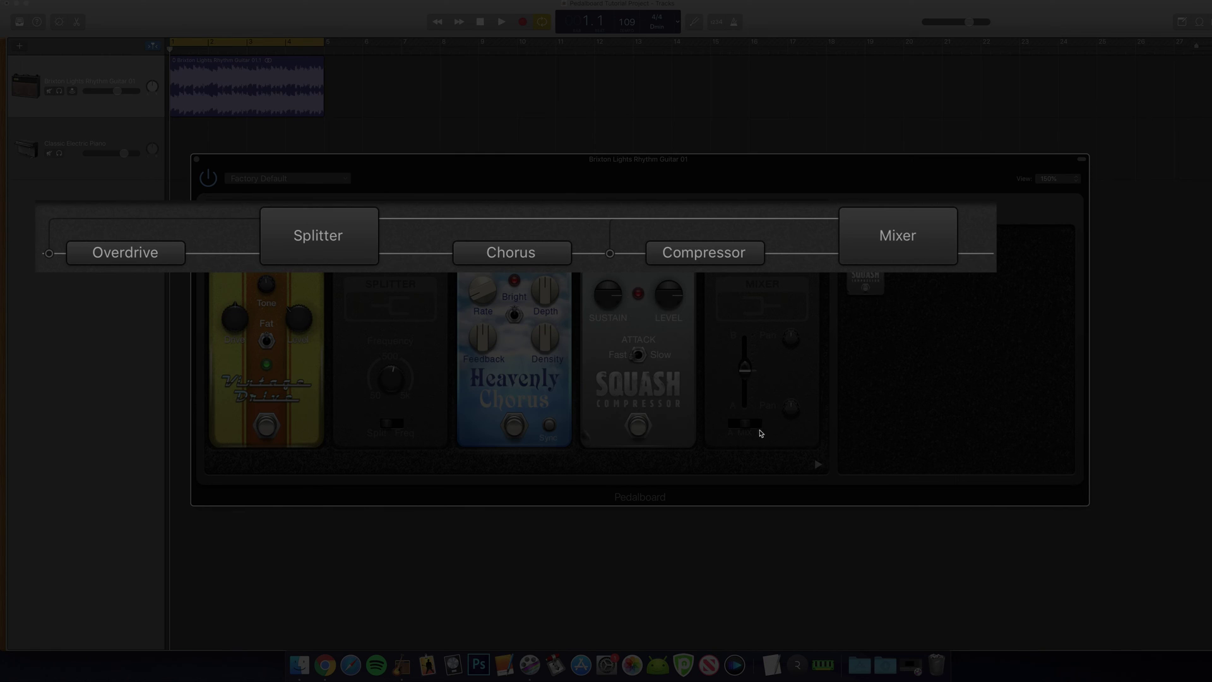
Switch the Mixer to Mix mode, centre its A–B blend, and audition the chain with playback.
{"action": "left_click_drag", "start_coordinate": [745, 429], "coordinate": [762, 428]}
{"action": "key", "text": "space"}
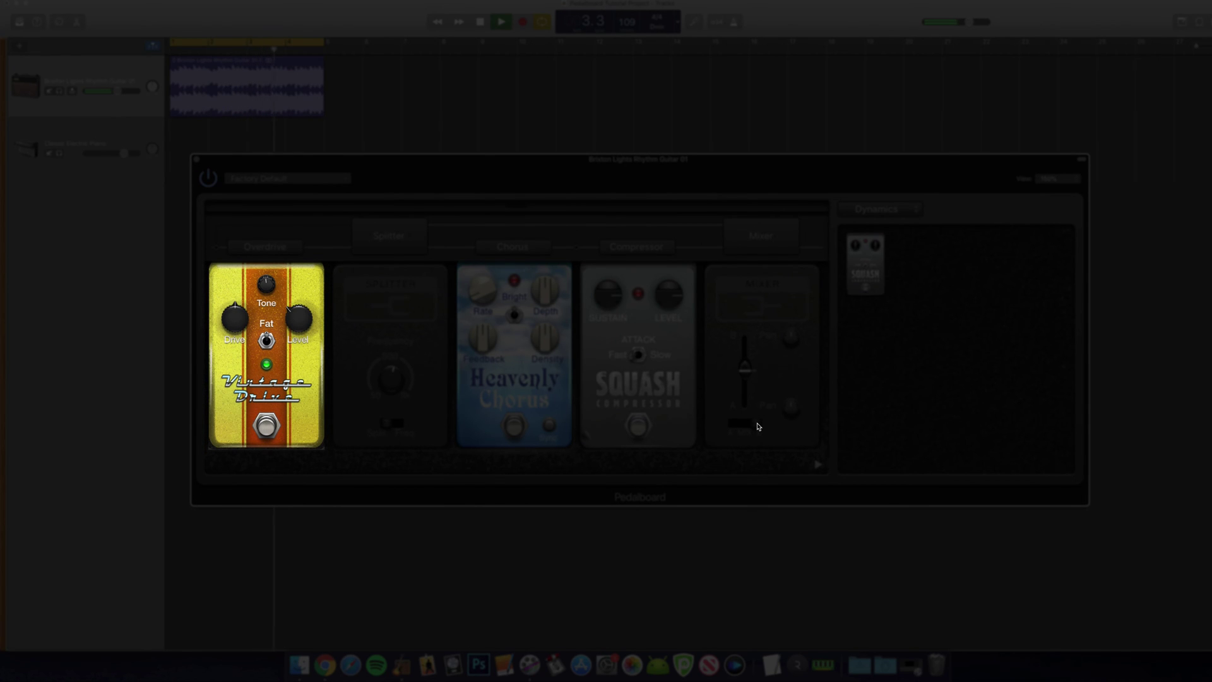
{"action": "key", "text": "space"}
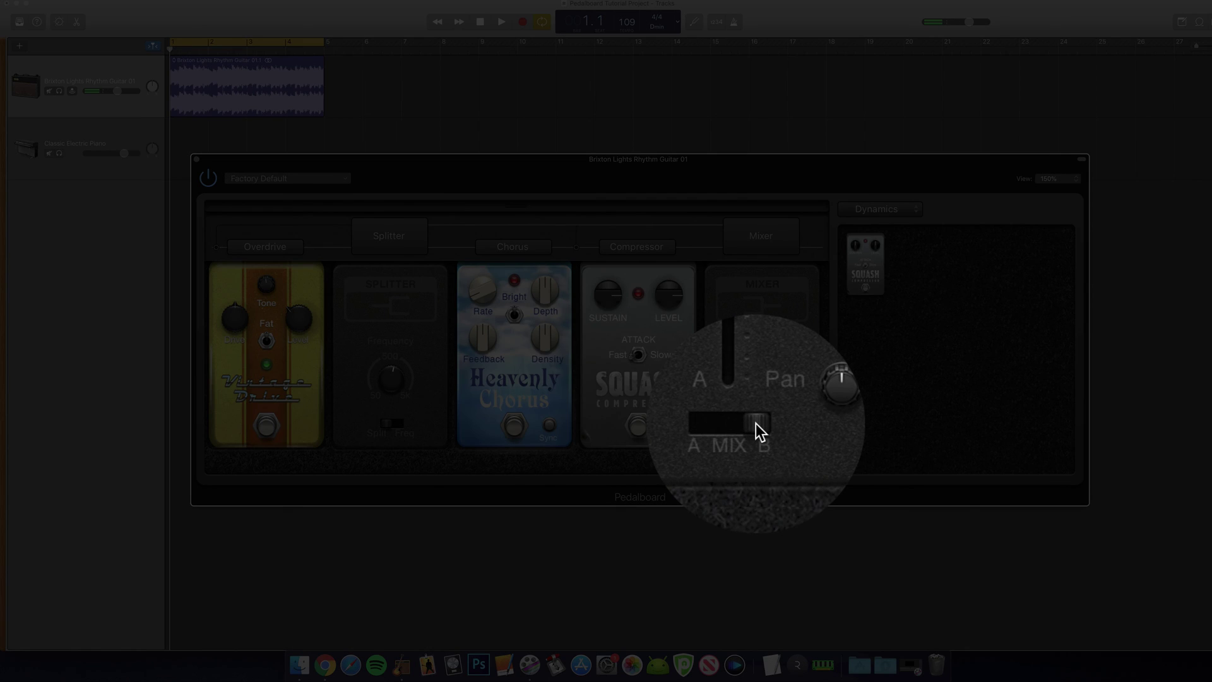
{"action": "key", "text": "space"}
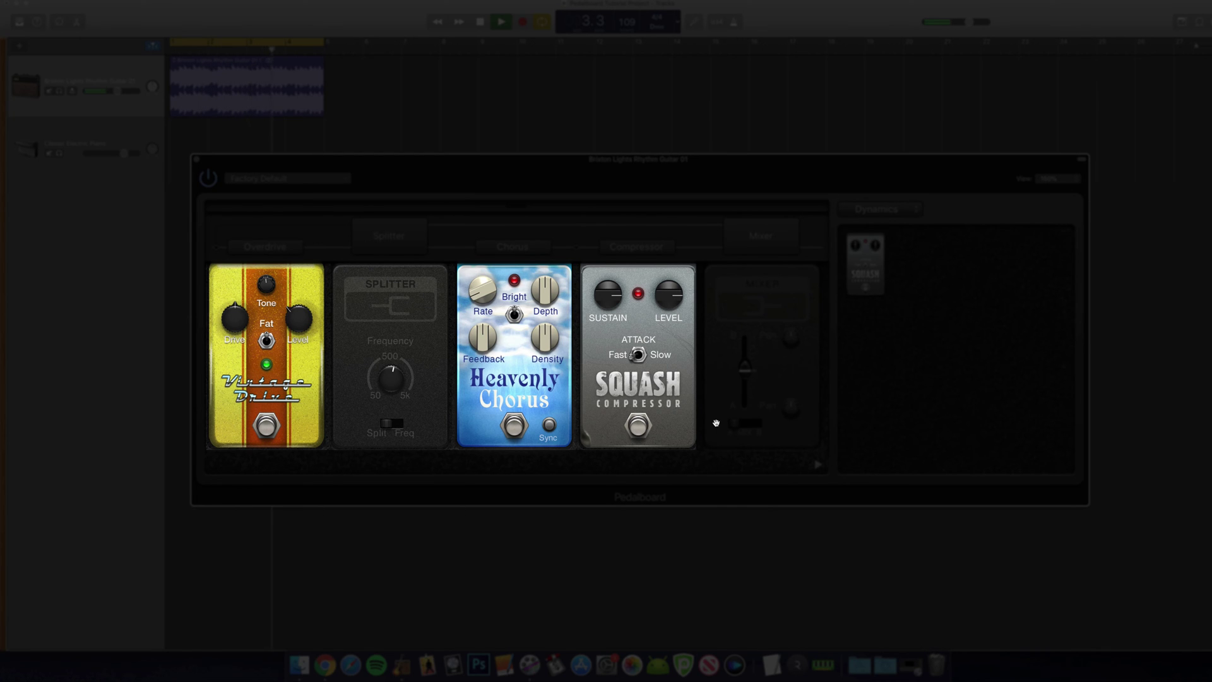
{"action": "key", "text": "space"}
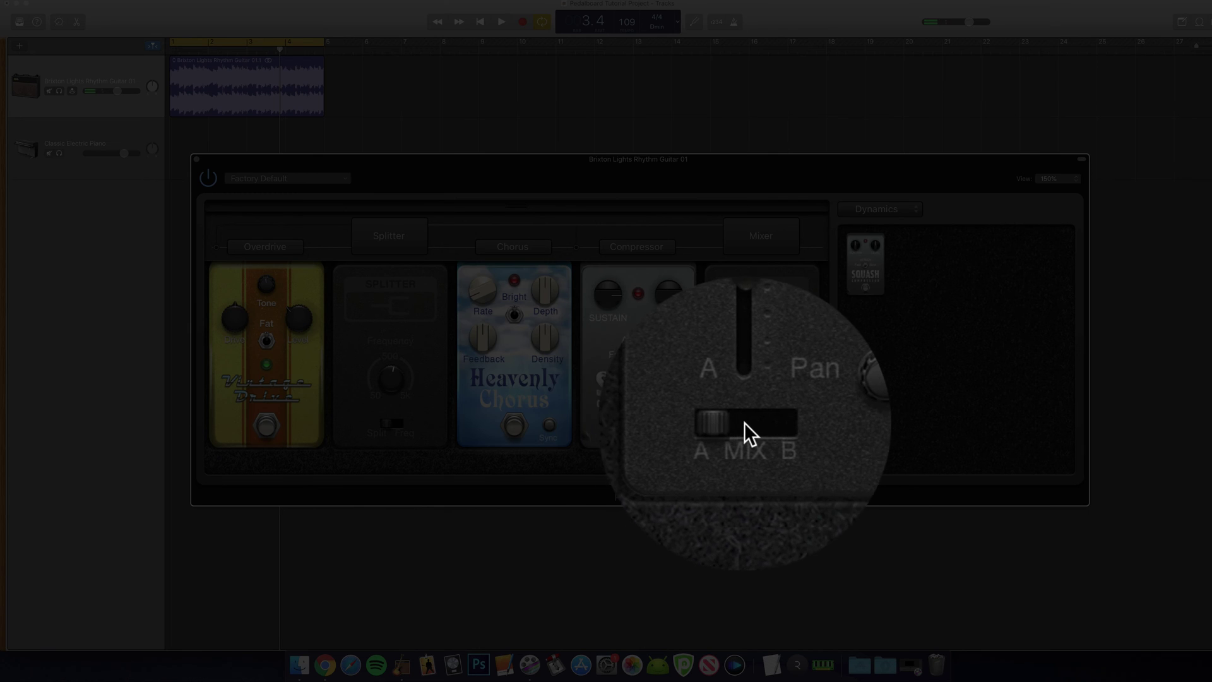
{"action": "left_click_drag", "start_coordinate": [748, 435], "coordinate": [758, 436]}
{"action": "key", "text": "space"}
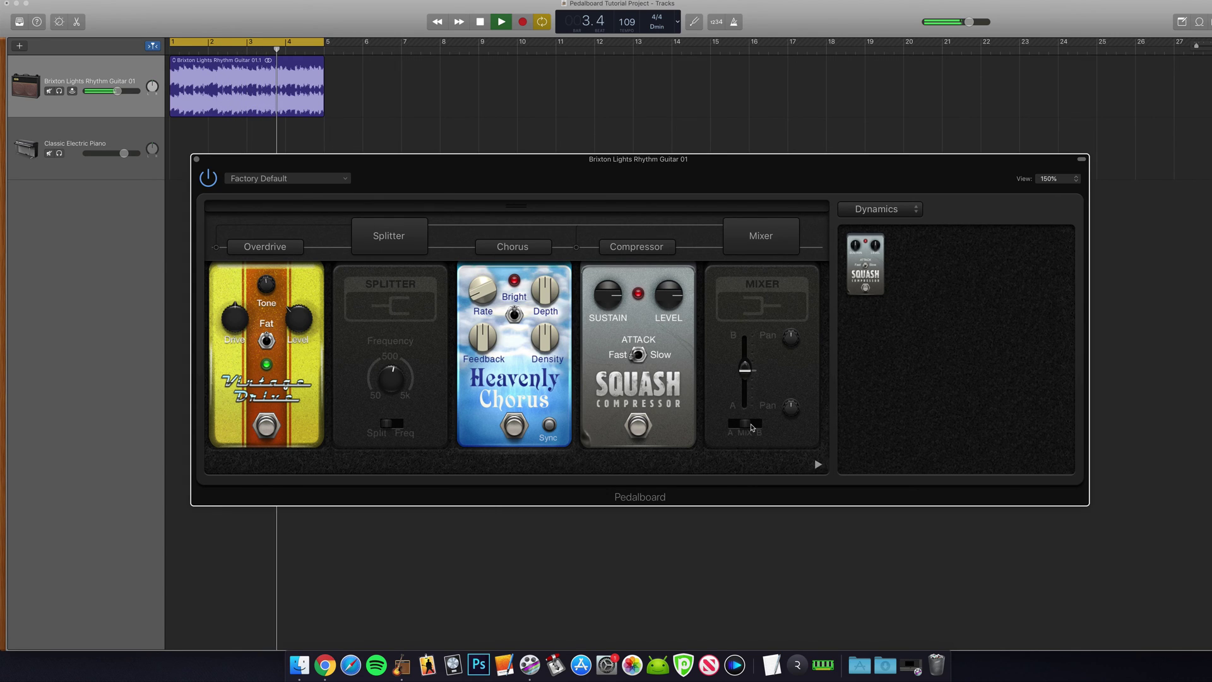
{"action": "key", "text": "space"}
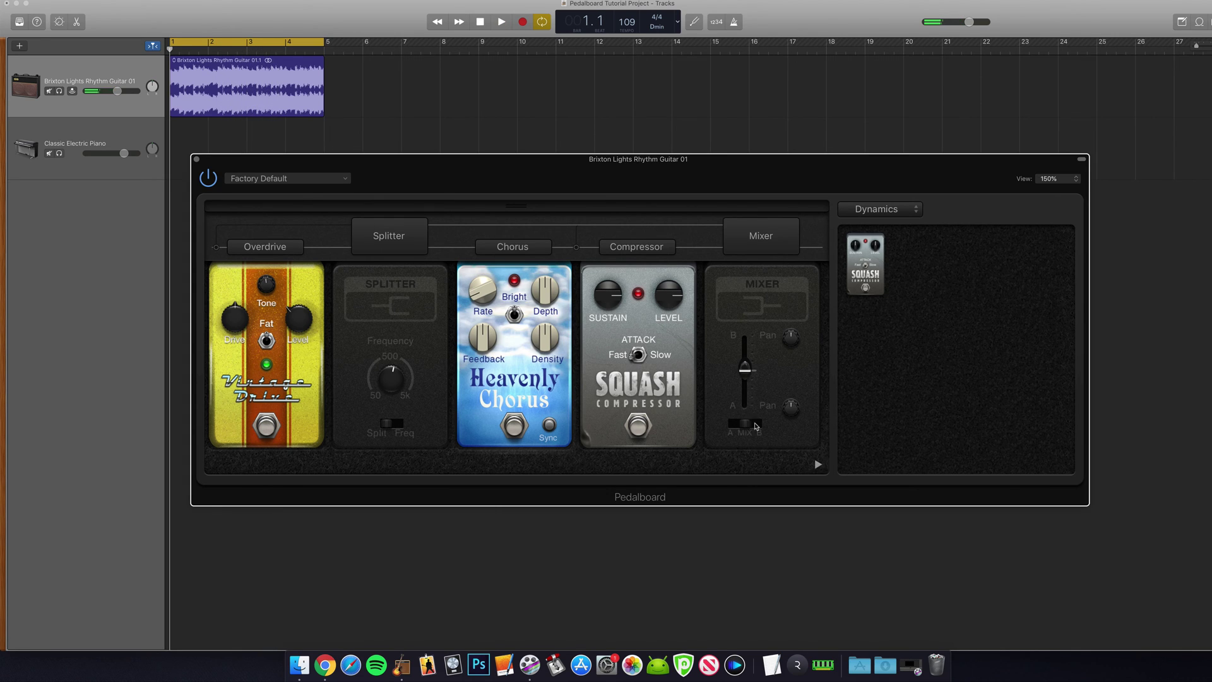
Pan the Mixer's B branch to -100% and A to 96%, then play back to hear the spread.
{"action": "left_click_drag", "start_coordinate": [791, 339], "coordinate": [793, 373]}
{"action": "key", "text": "space"}
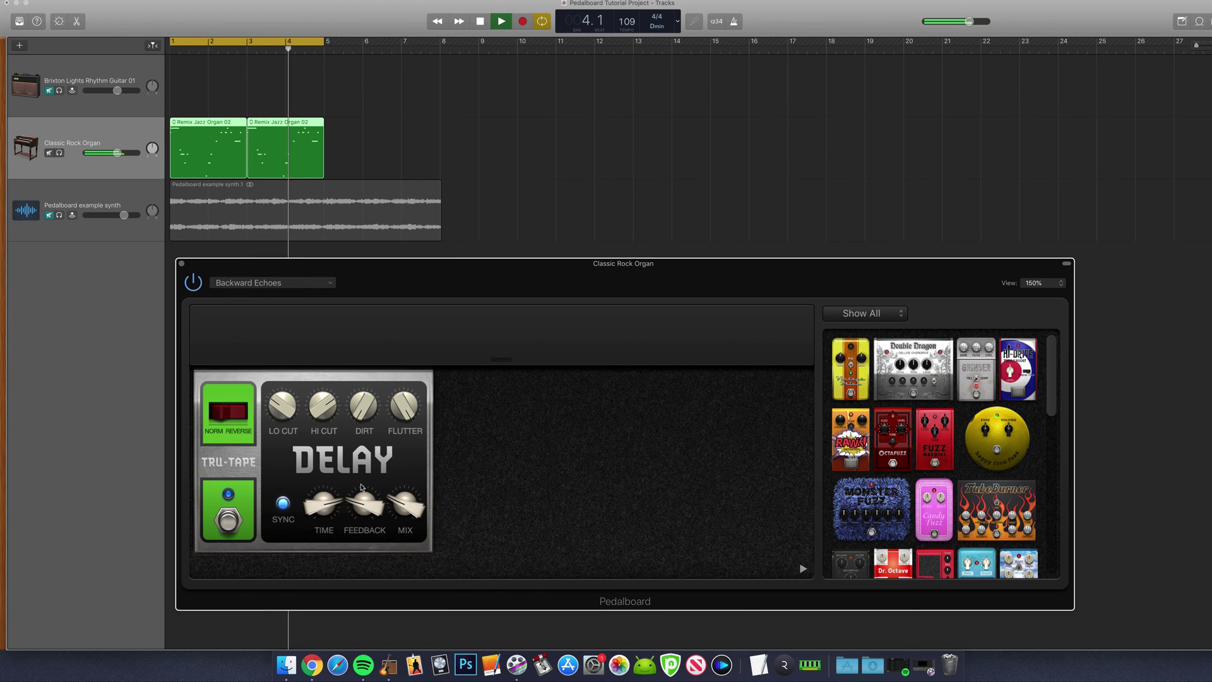
Load the Modulation > Phaser > Slow Deep Phase preset on the organ's pedalboard.
{"action": "left_click", "coordinate": [277, 283]}
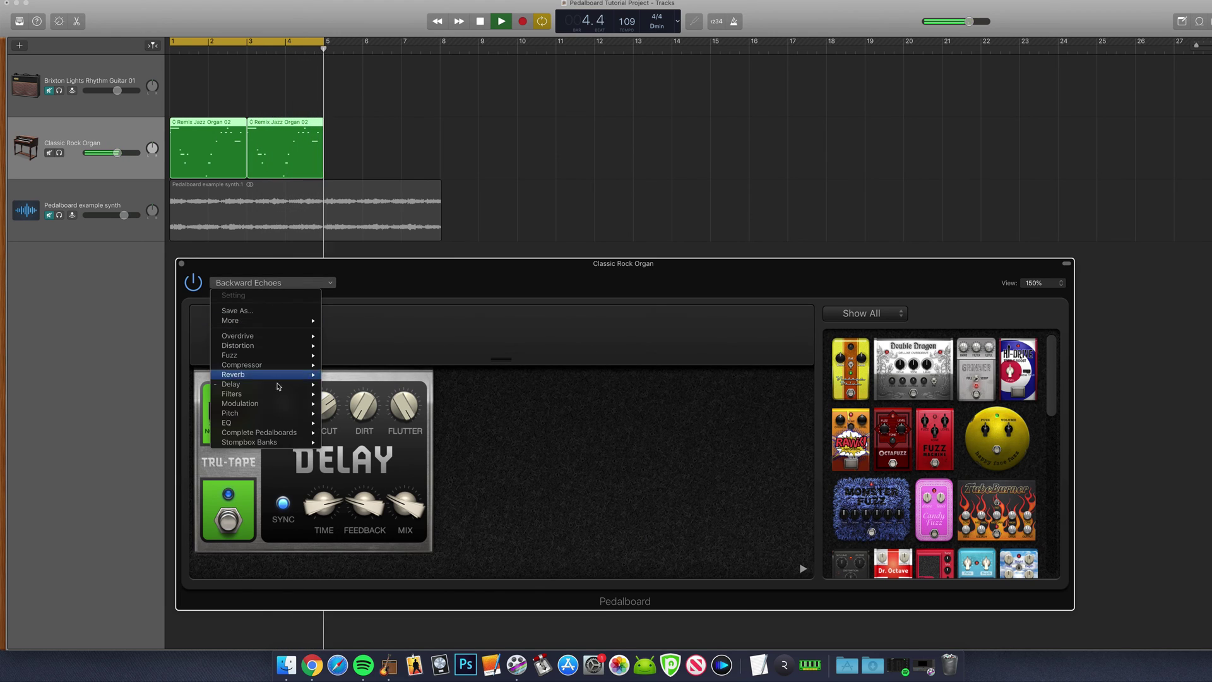
{"action": "mouse_move", "coordinate": [280, 418]}
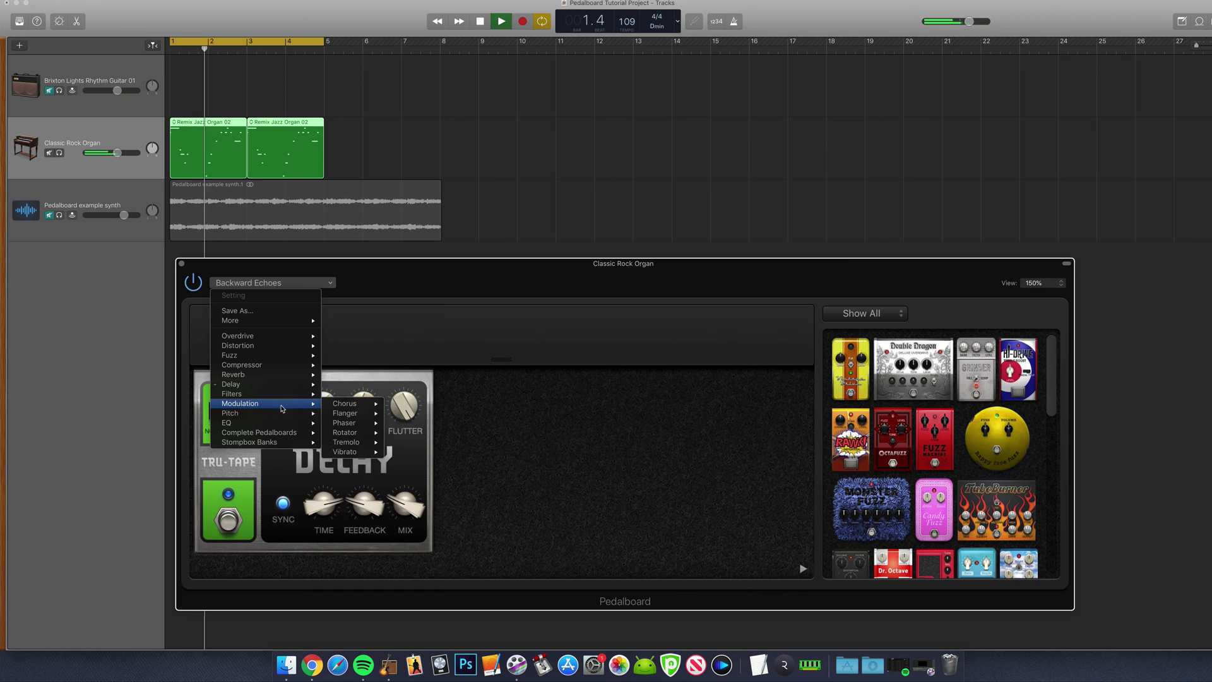
{"action": "mouse_move", "coordinate": [346, 425]}
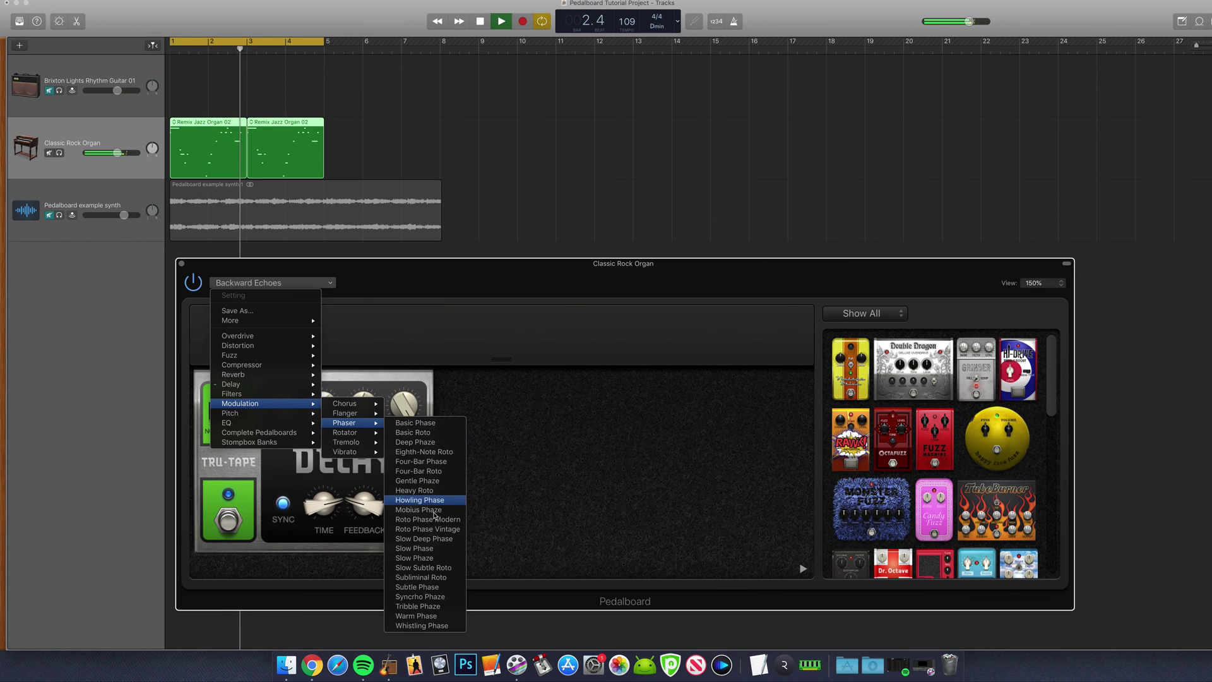
{"action": "left_click", "coordinate": [428, 540]}
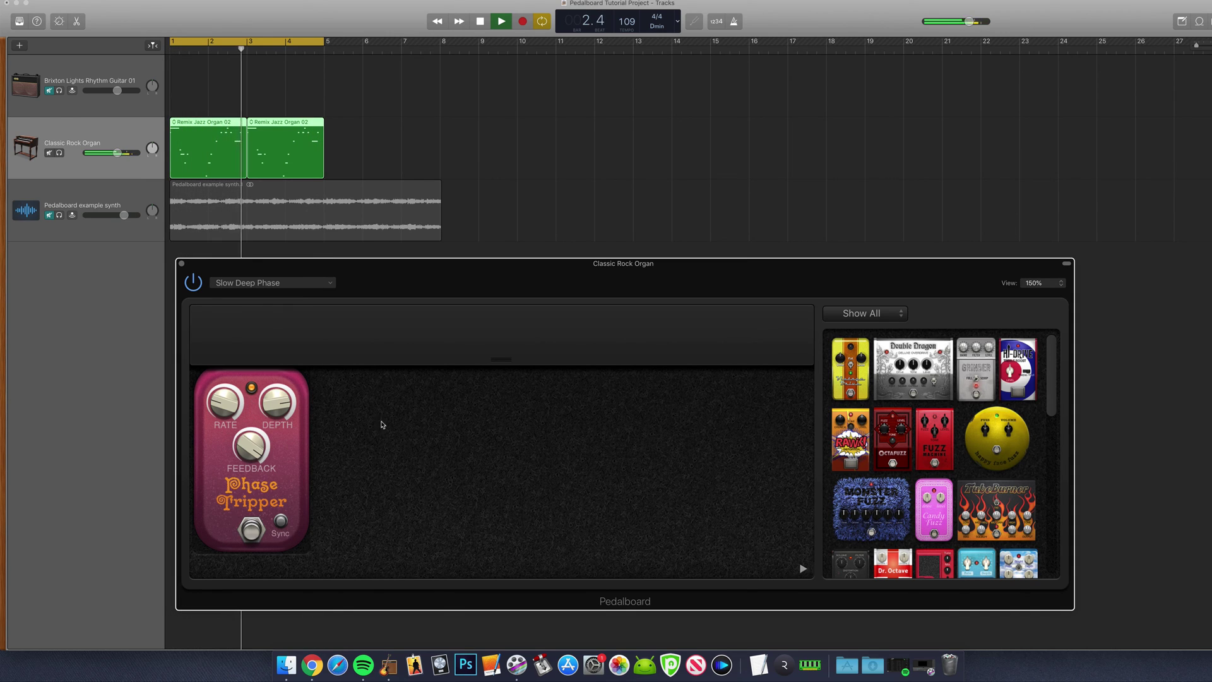
Switch to the Complete Pedalboards > Wiggle Room preset.
{"action": "left_click", "coordinate": [266, 284]}
{"action": "mouse_move", "coordinate": [271, 432]}
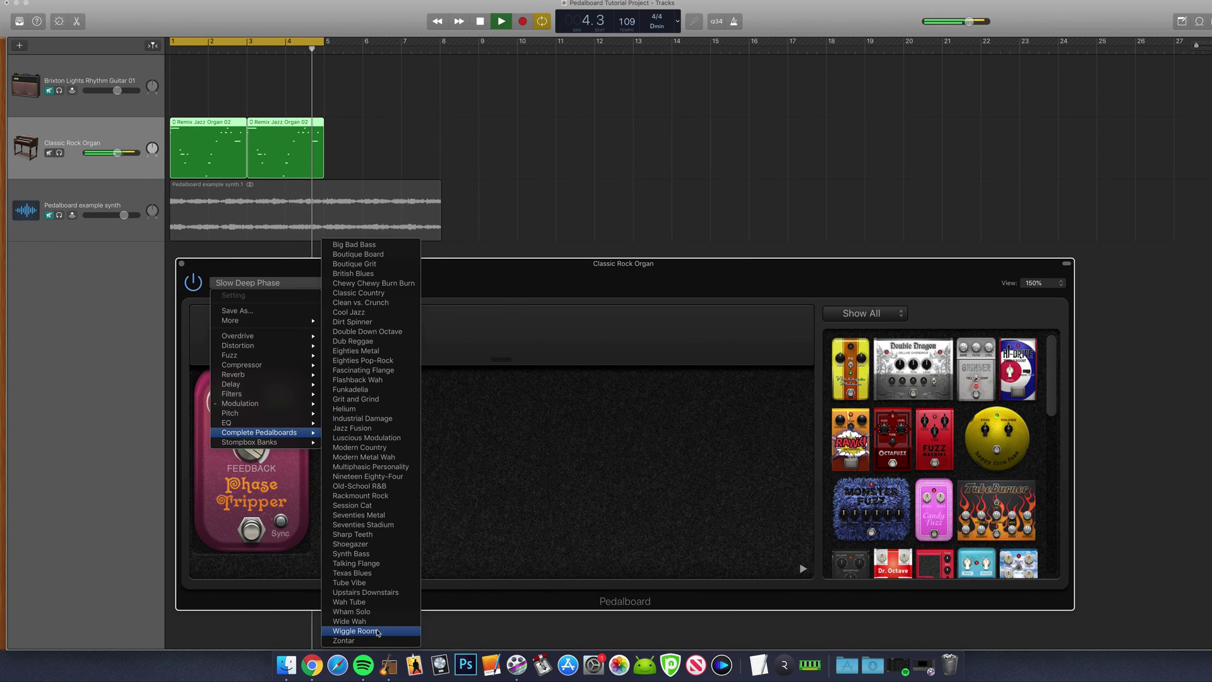
{"action": "left_click", "coordinate": [468, 514]}
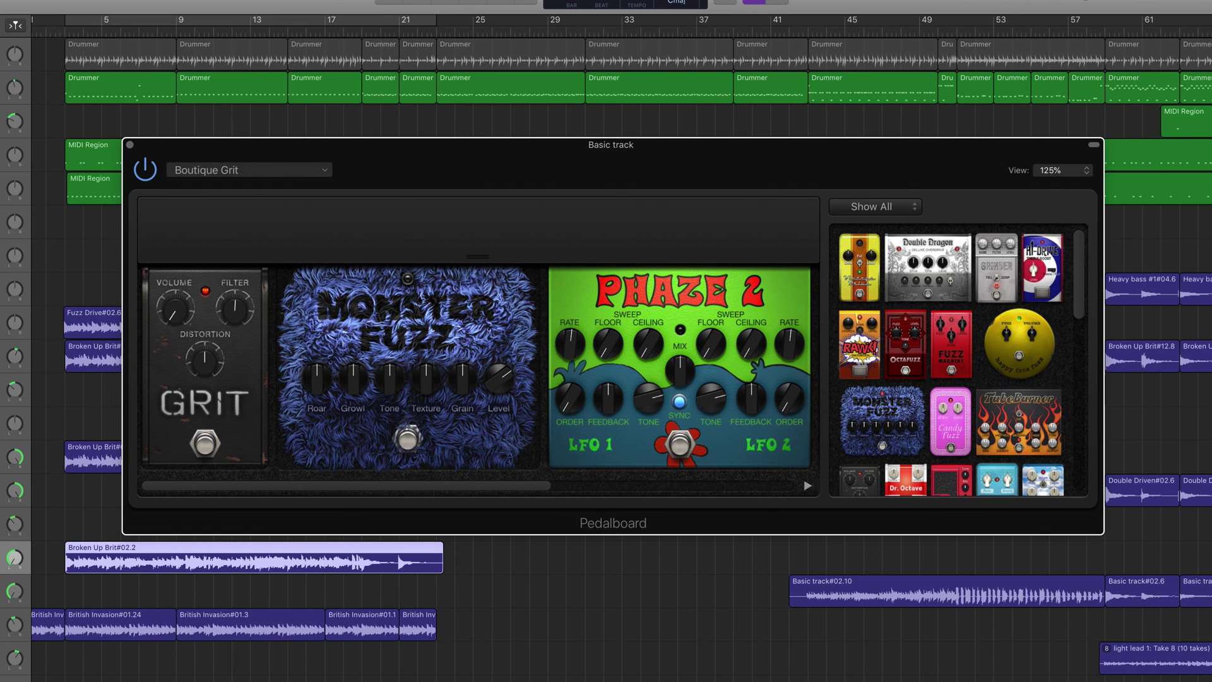
Lower the Grit pedal's VOLUME knob to -13.80 dB in the Boutique Grit pedalboard.
{"action": "left_click_drag", "start_coordinate": [176, 309], "coordinate": [176, 318]}
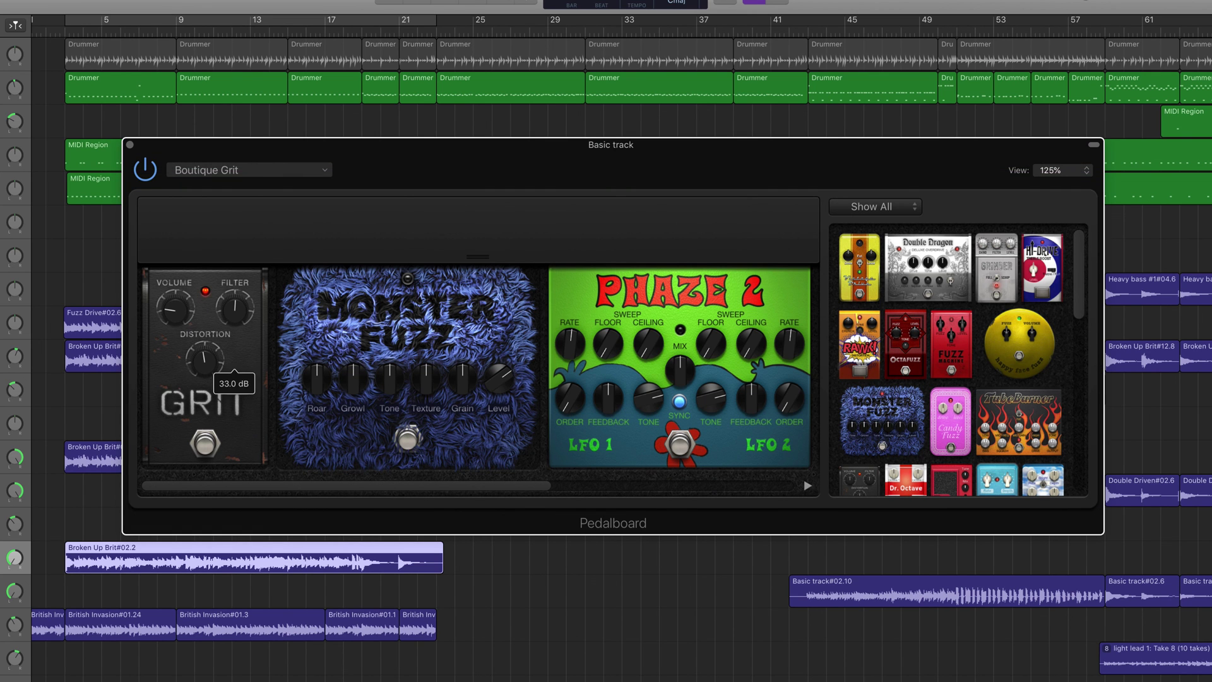